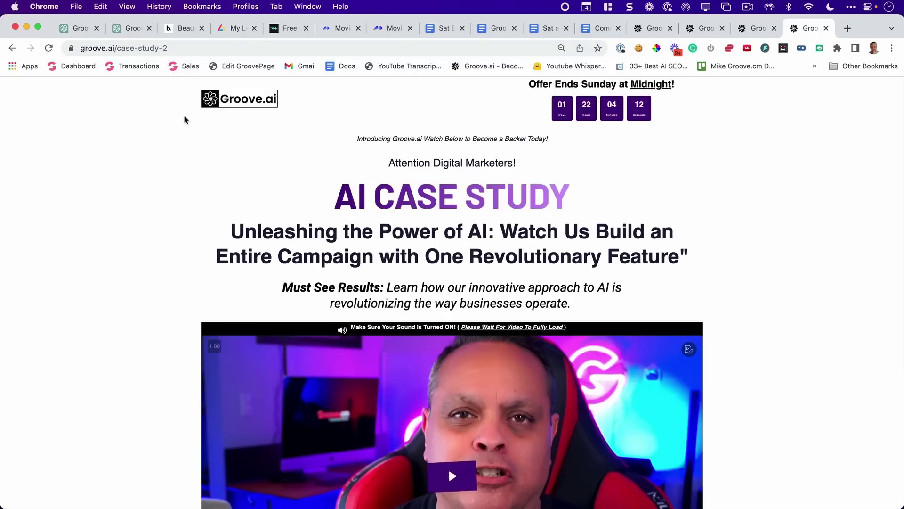
scroll(186, 121, "down", 3)
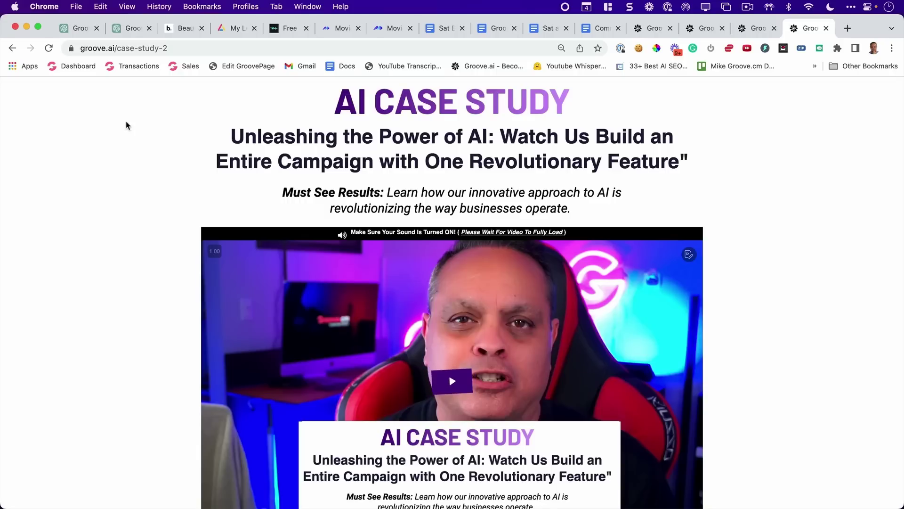
Switch to the ChatGPT Groove.ai chat to read its marketer-focused and Shark Tank pitches
left_click(80, 28)
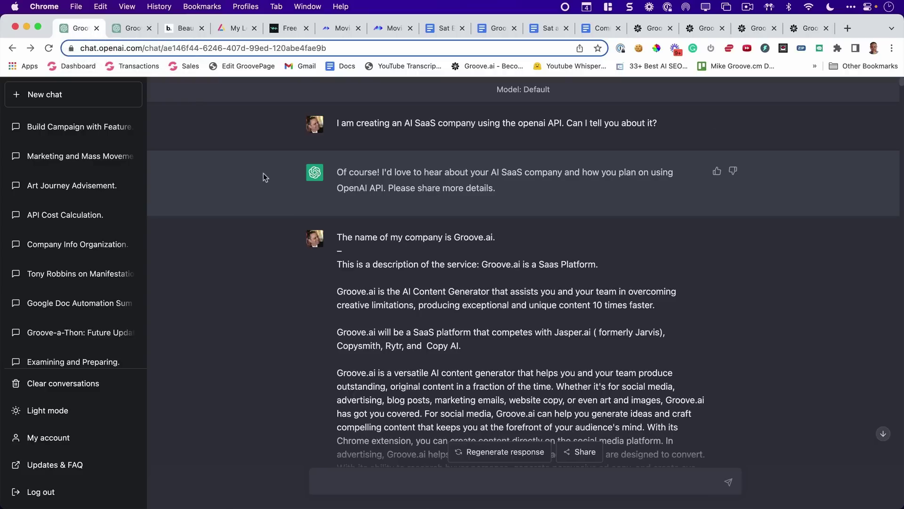
scroll(263, 173, "down", 3)
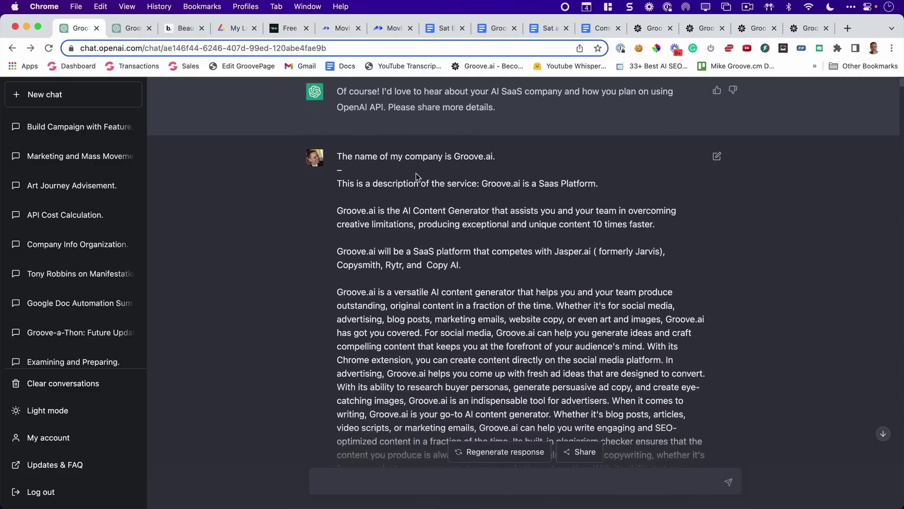
scroll(416, 172, "down", 8)
scroll(416, 174, "down", 5)
scroll(416, 173, "down", 5)
scroll(416, 173, "down", 5)
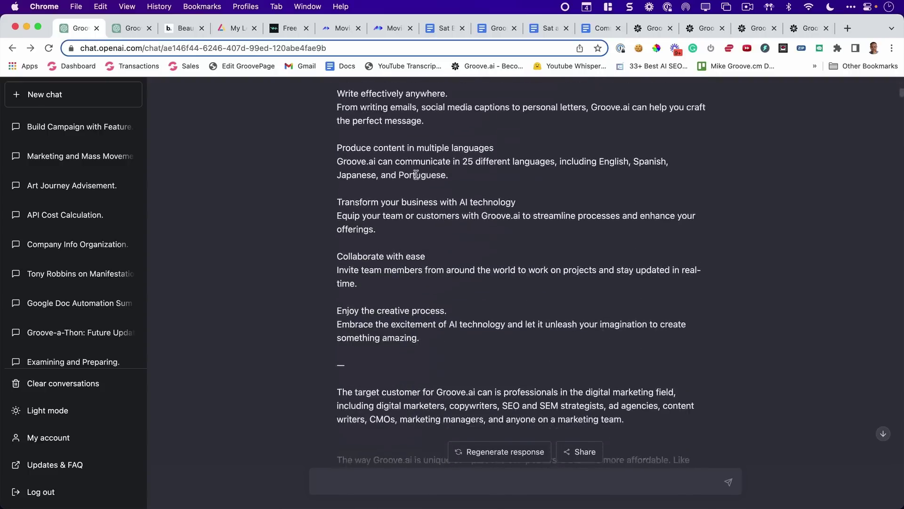
scroll(417, 173, "down", 4)
scroll(416, 175, "down", 5)
scroll(417, 175, "down", 5)
scroll(415, 175, "down", 5)
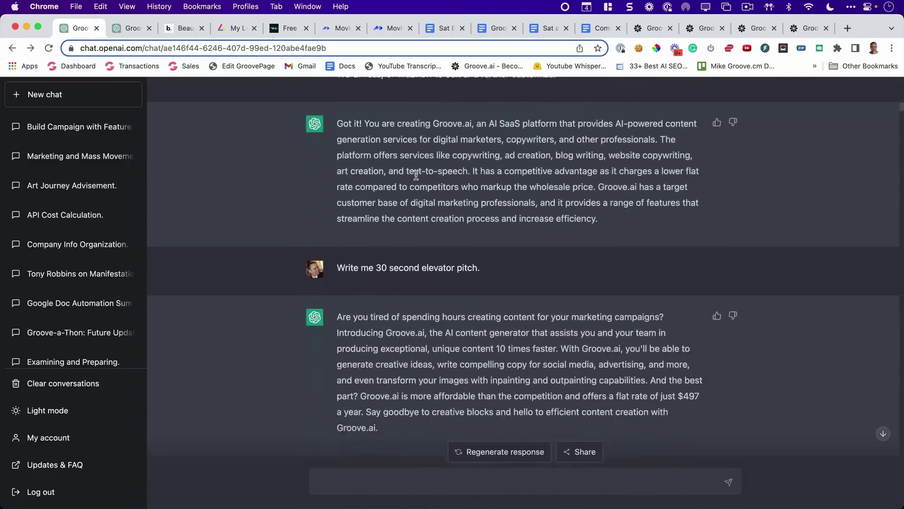
scroll(417, 174, "down", 4)
scroll(417, 174, "down", 3)
scroll(416, 175, "down", 4)
scroll(416, 174, "down", 5)
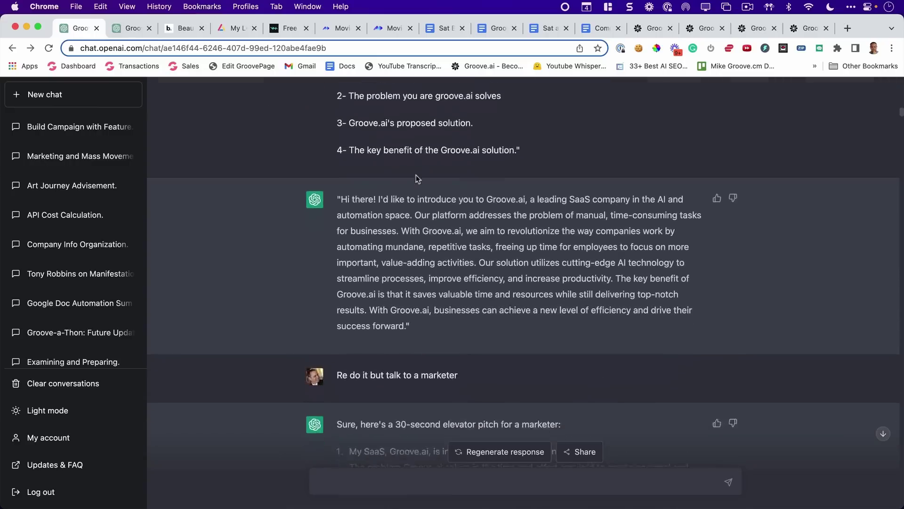
scroll(416, 174, "down", 4)
scroll(416, 174, "down", 5)
scroll(416, 175, "down", 3)
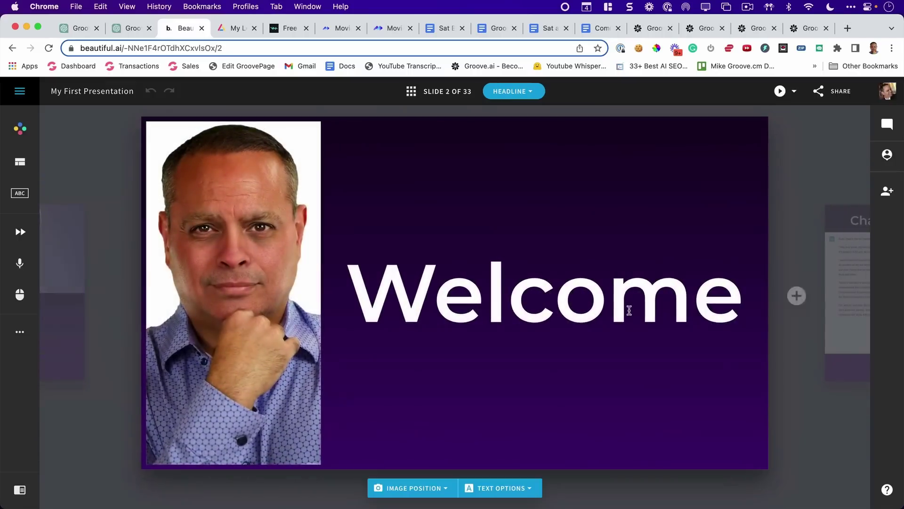
Advance the Beautiful.ai deck three slides to the Brief History of Modern A.I. timeline
key("Right")
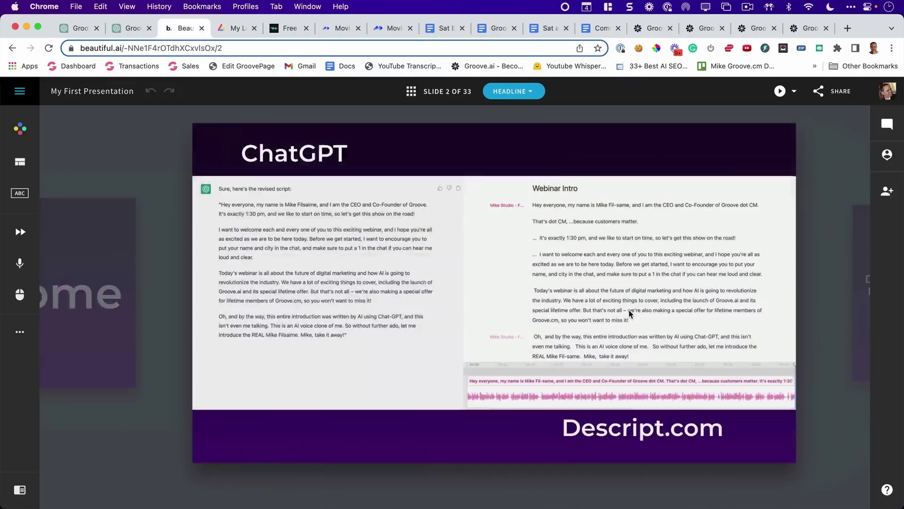
key("Right")
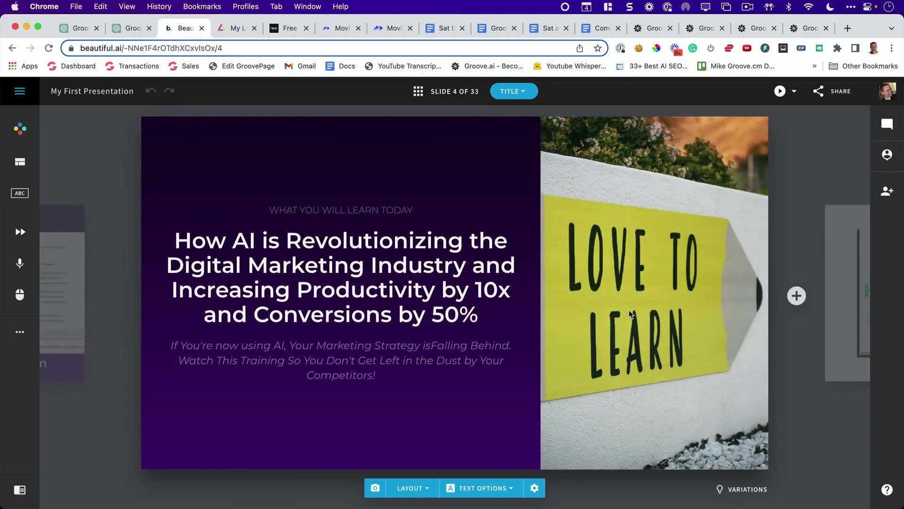
key("Right")
key("Right")
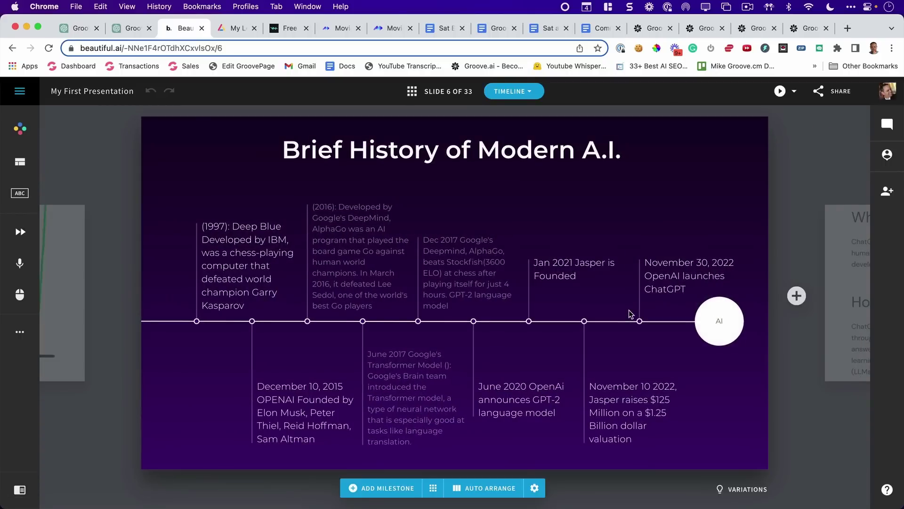
left_click(190, 29)
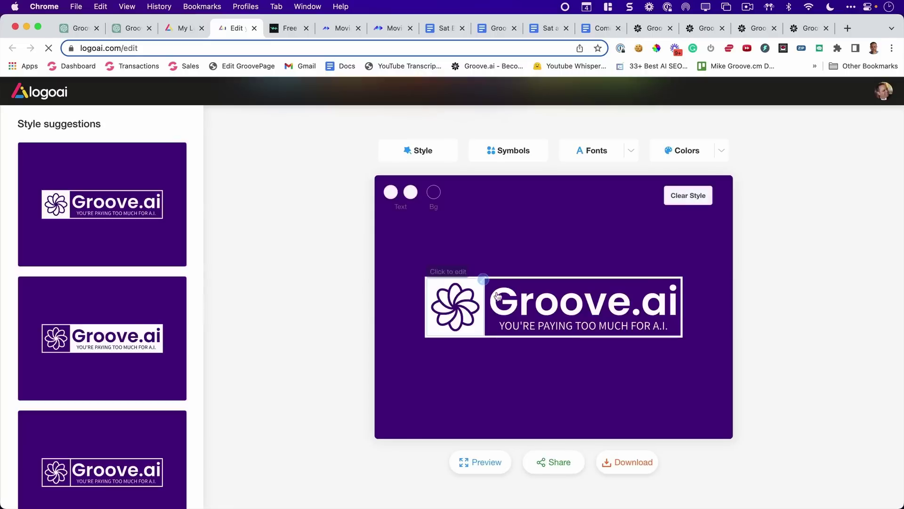
Preview the Groove.ai logo in LogoAI through its monitor mockup, then close the logo page
key("ctrl+shift+Tab")
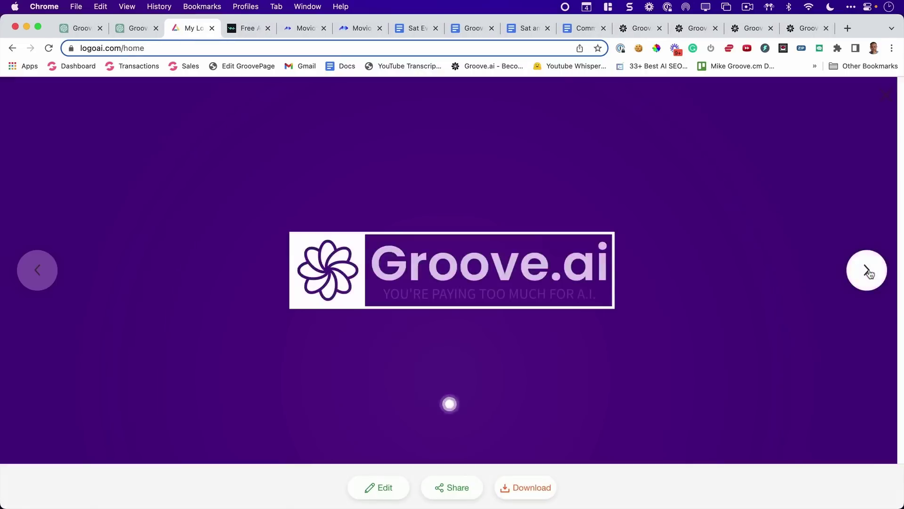
left_click(868, 271)
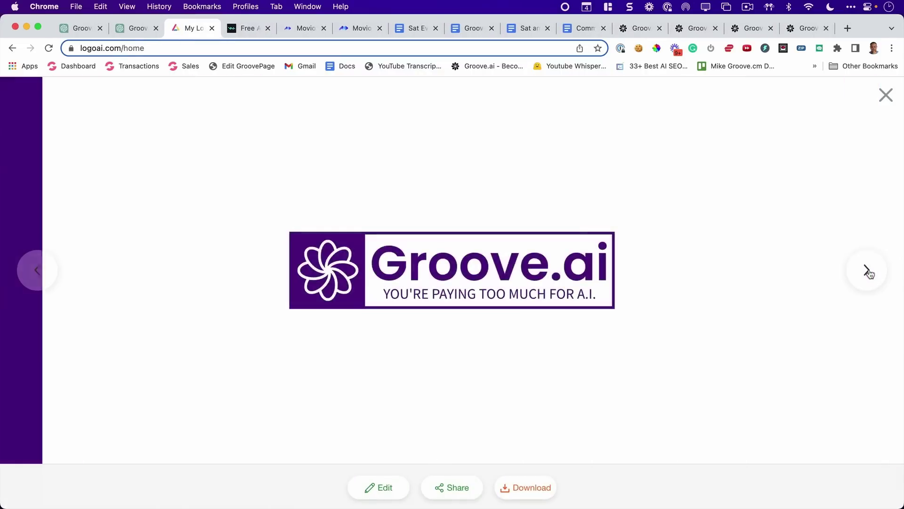
left_click(869, 271)
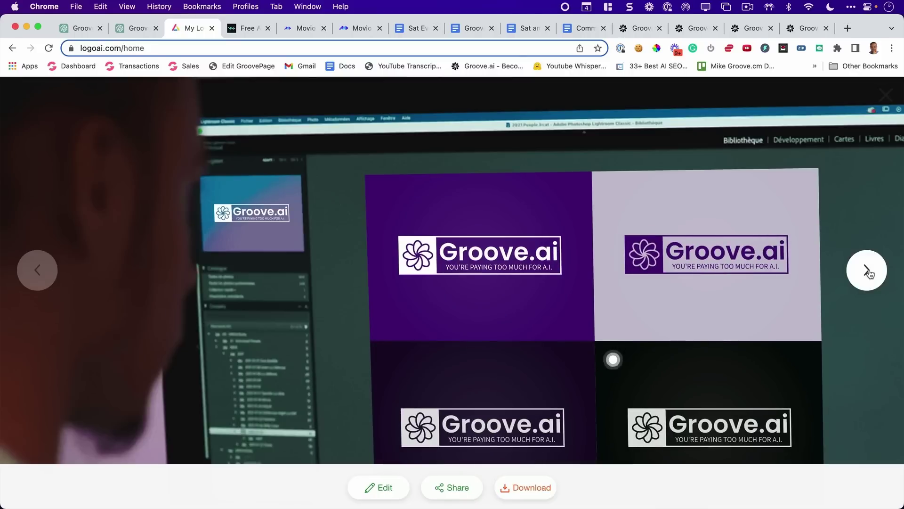
left_click(212, 29)
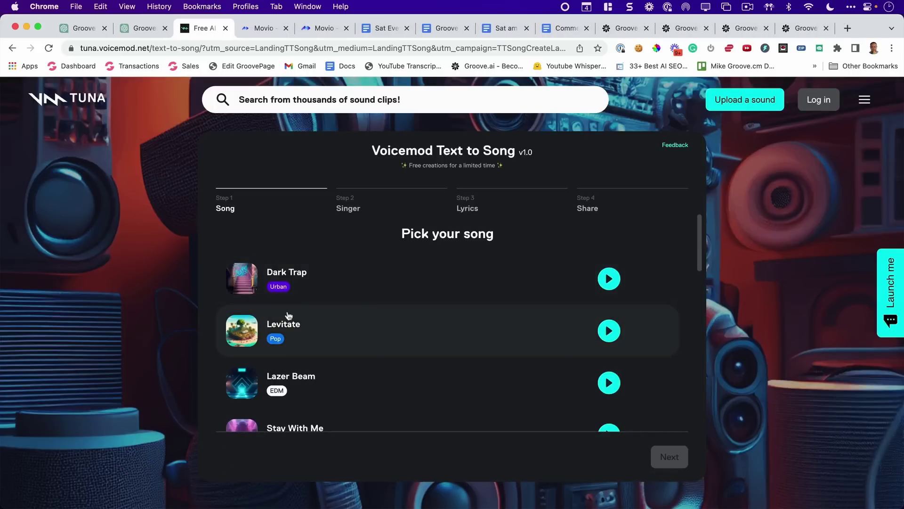
Choose the Levitate song and singer Ed in Voicemod Text to Song, reaching the lyrics step
left_click(308, 327)
scroll(308, 327, "down", 3)
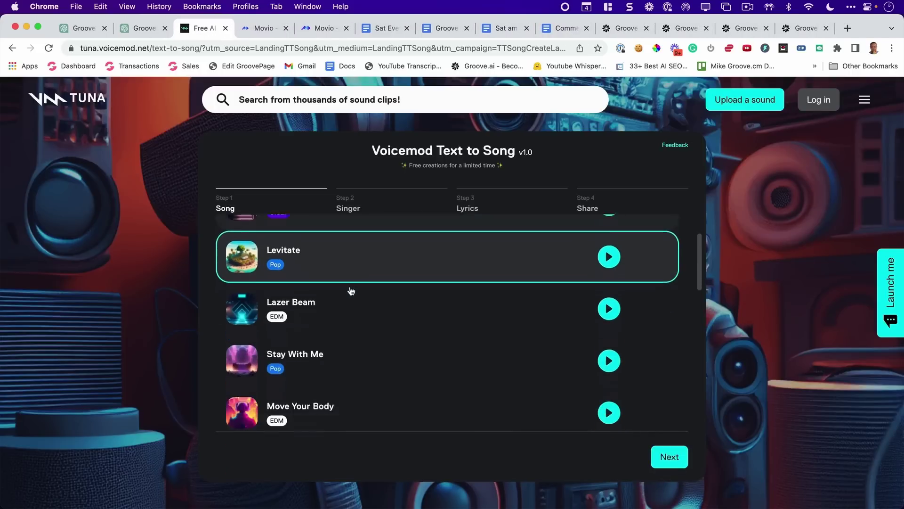
scroll(350, 291, "up", 2)
scroll(350, 291, "up", 2)
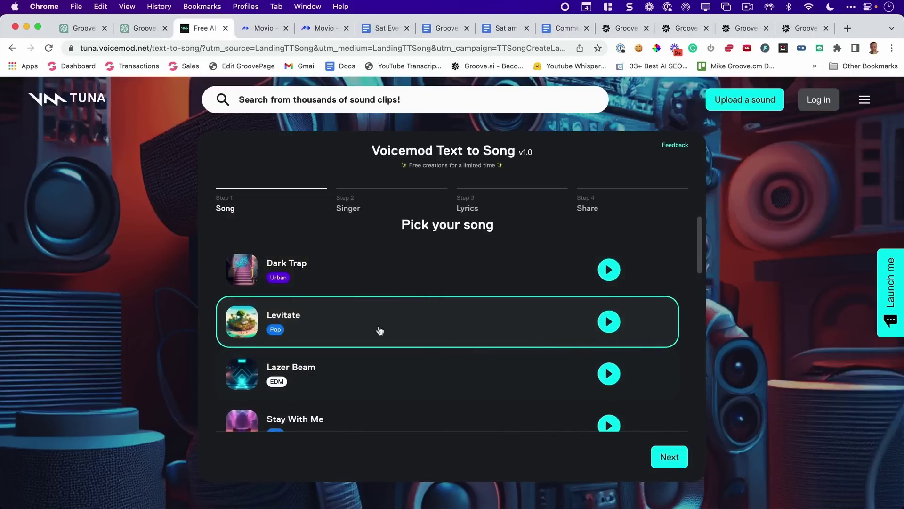
left_click(669, 457)
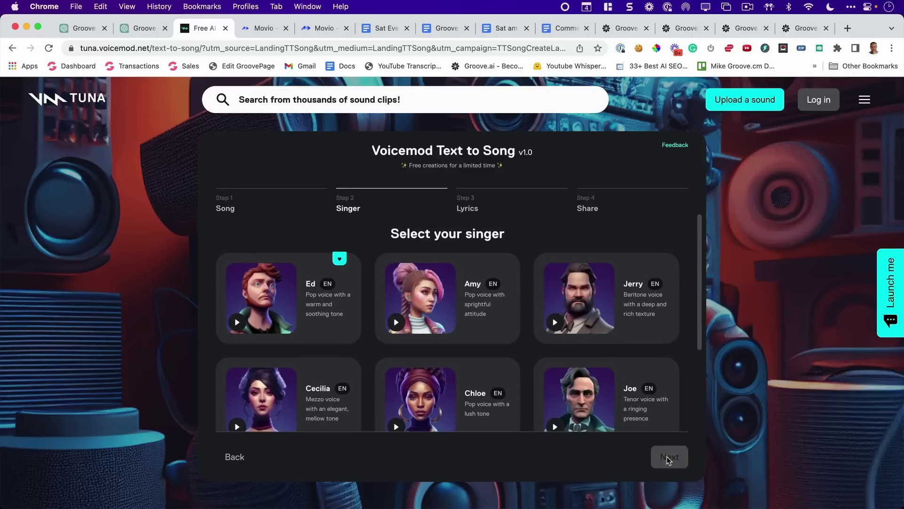
left_click(327, 308)
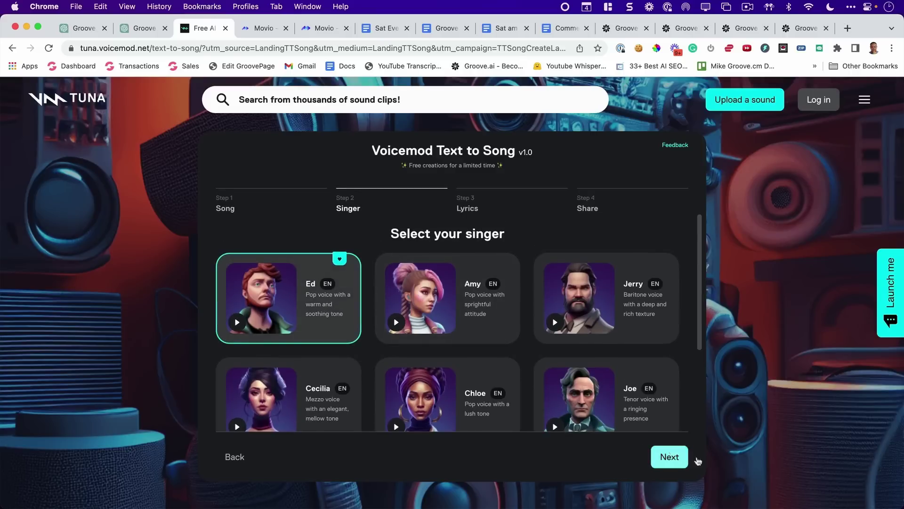
left_click(678, 460)
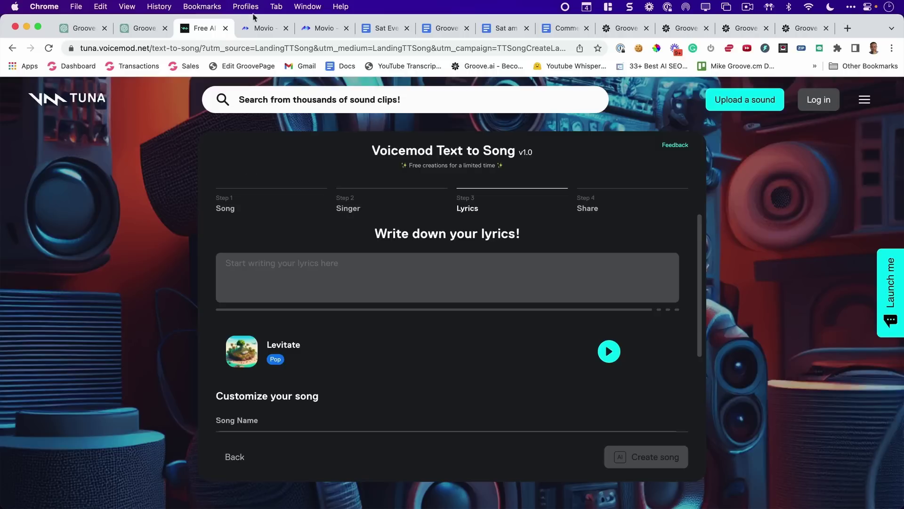
left_click(227, 28)
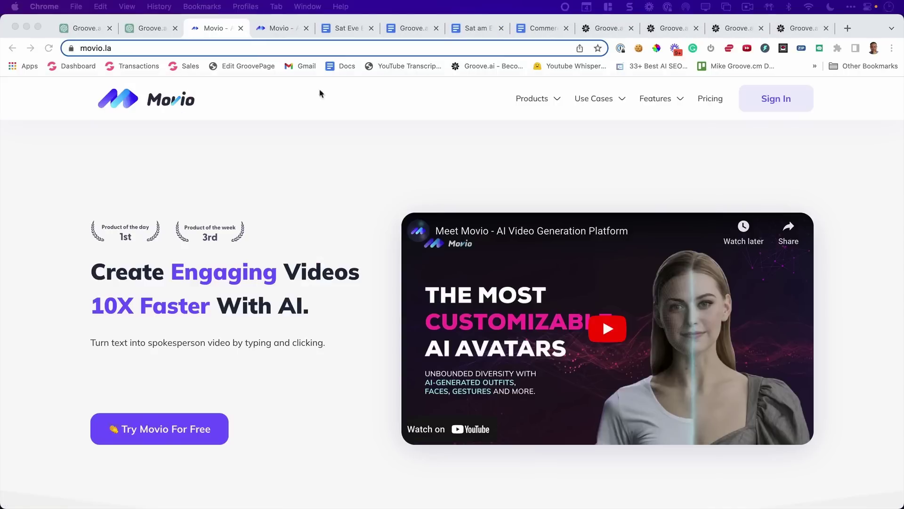
Bring up and reposition the Descript project window, then return to the Movio site
key("super+Tab")
left_click_drag(777, 50, 558, 85)
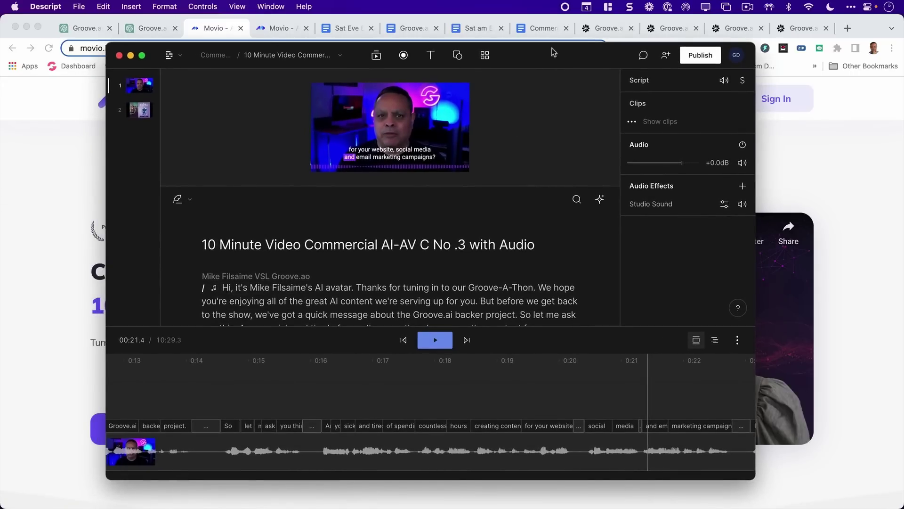
left_click(262, 33)
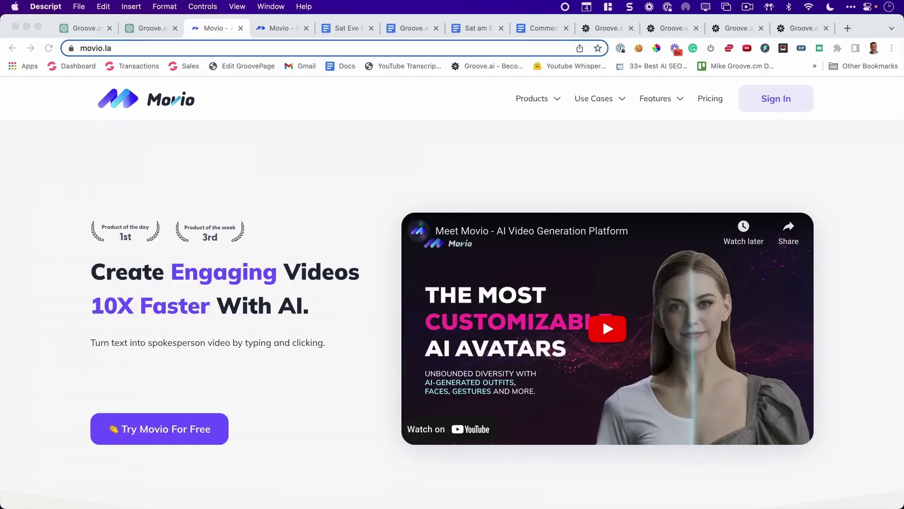
Open Movio's video library and its avatar gallery showing the custom Mike avatar
left_click(241, 28)
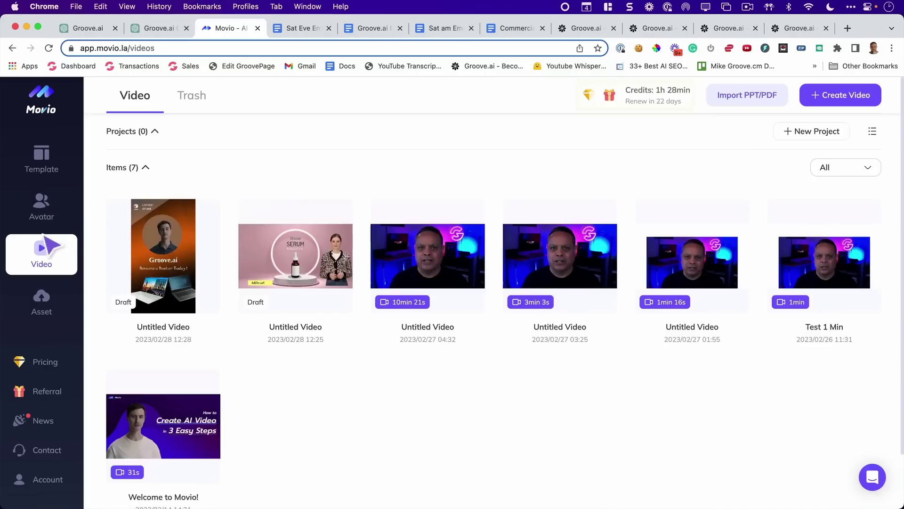
left_click(41, 207)
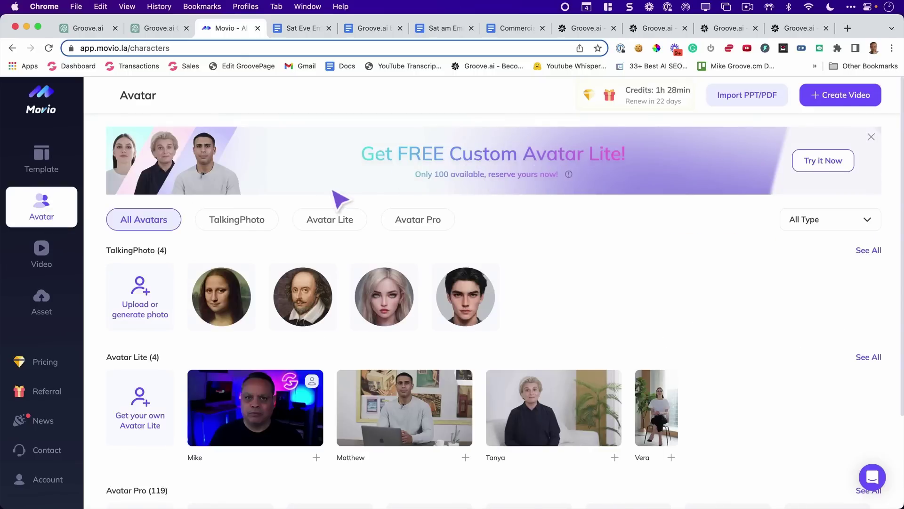
left_click(41, 254)
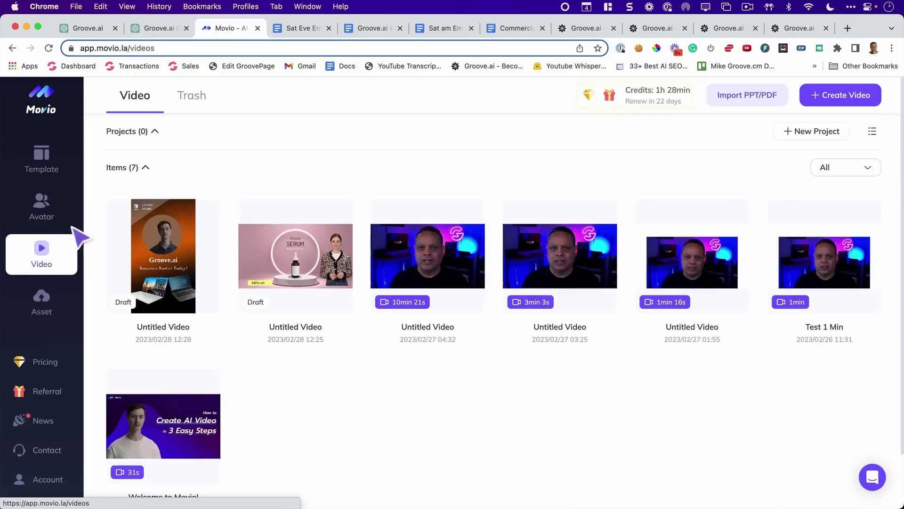
left_click(42, 207)
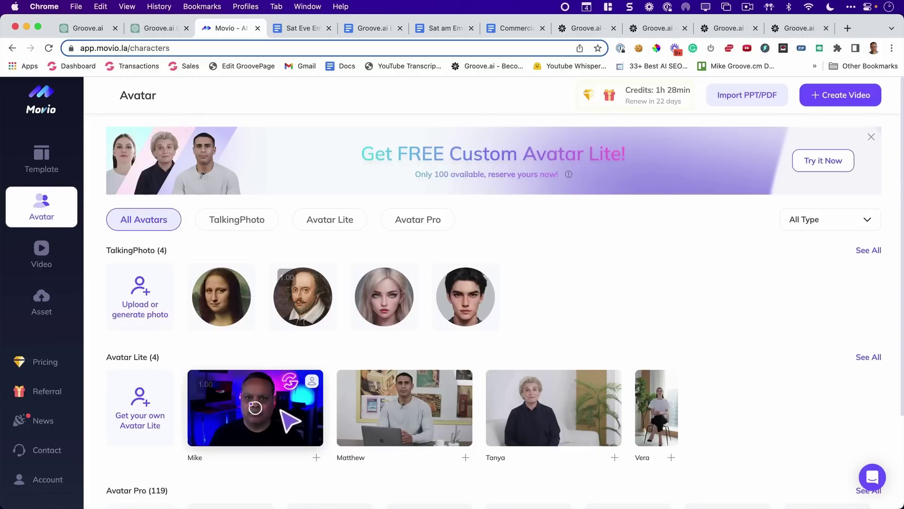
Play the 10 Minute Video Commercial in Descript from its first script word, then pause
key("super+Tab")
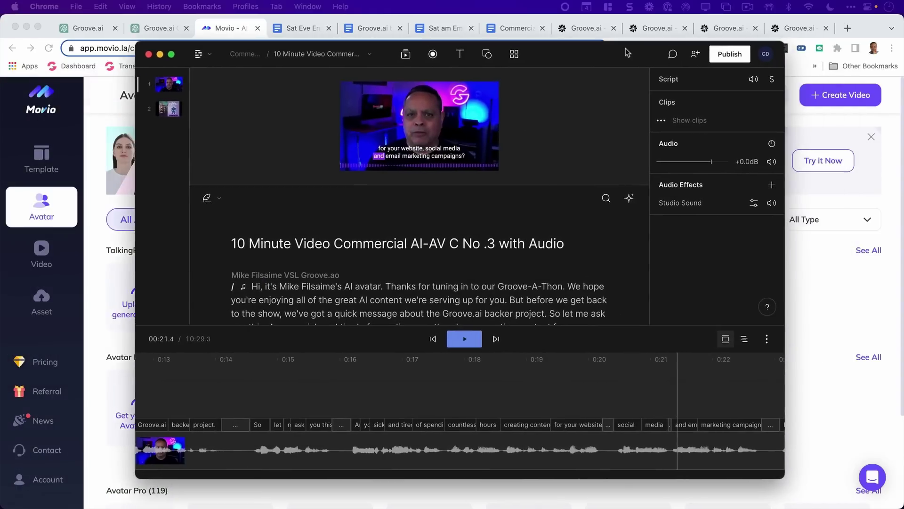
left_click(626, 77)
left_click(424, 286)
key("space")
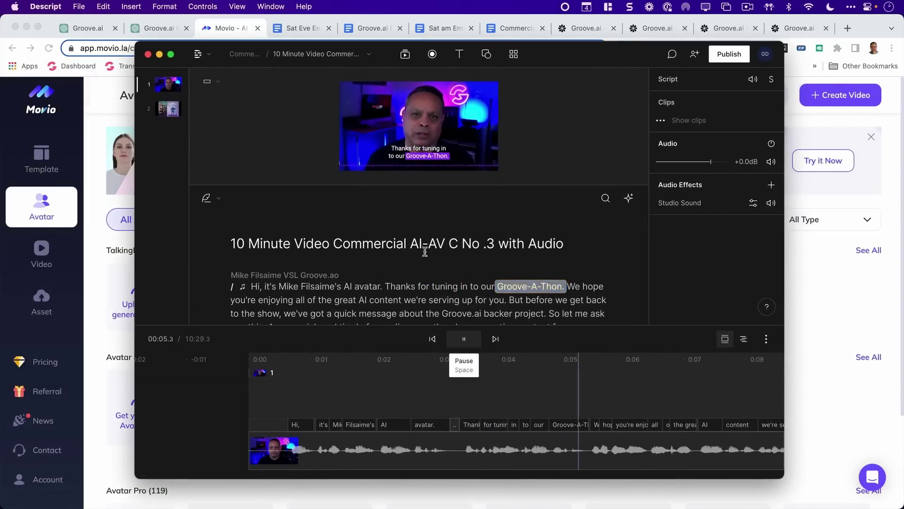
key("space")
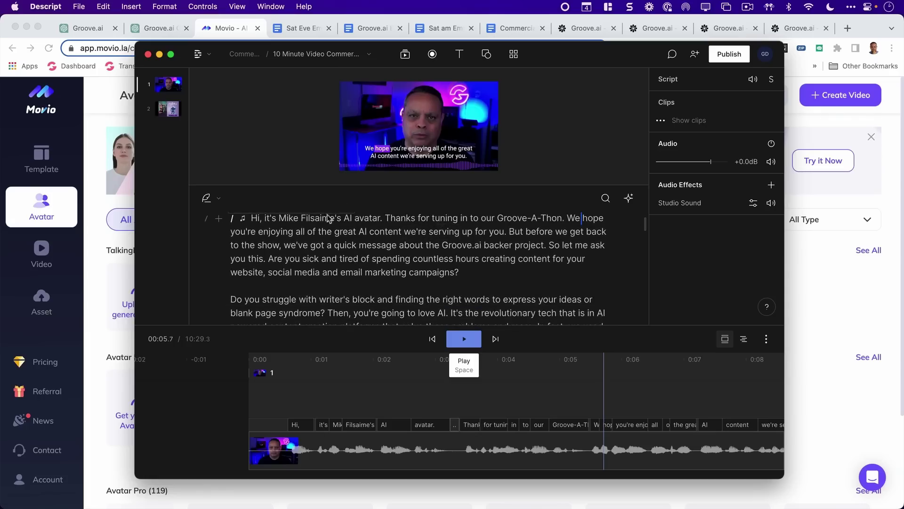
scroll(362, 231, "down", 3)
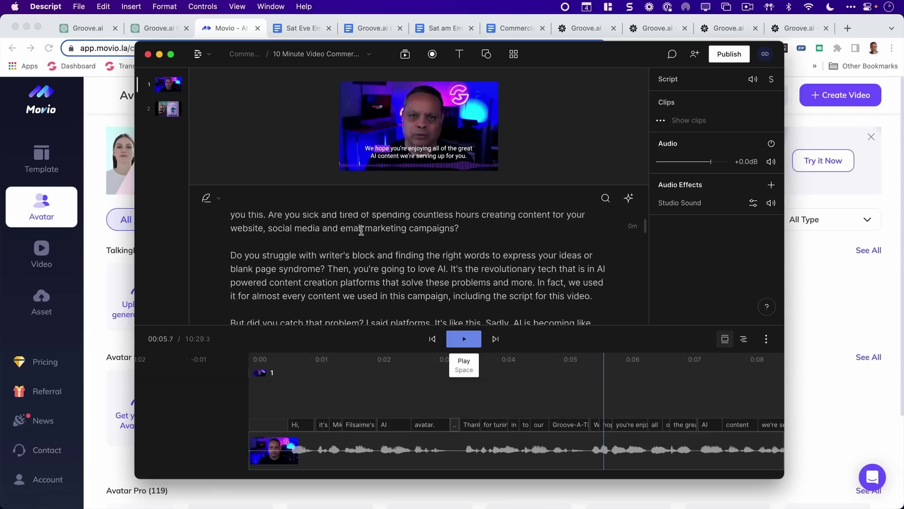
scroll(362, 232, "down", 3)
scroll(362, 231, "down", 2)
scroll(360, 231, "down", 3)
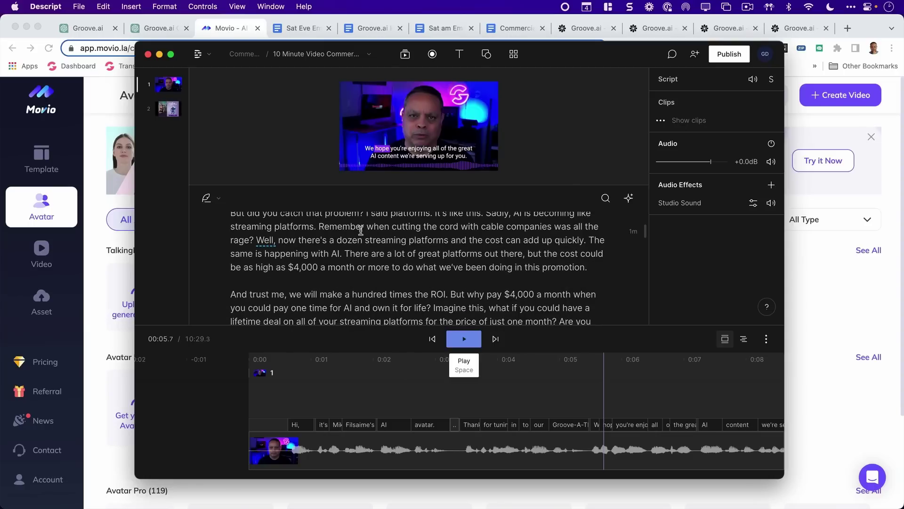
scroll(361, 231, "down", 2)
scroll(360, 231, "down", 3)
scroll(360, 231, "down", 2)
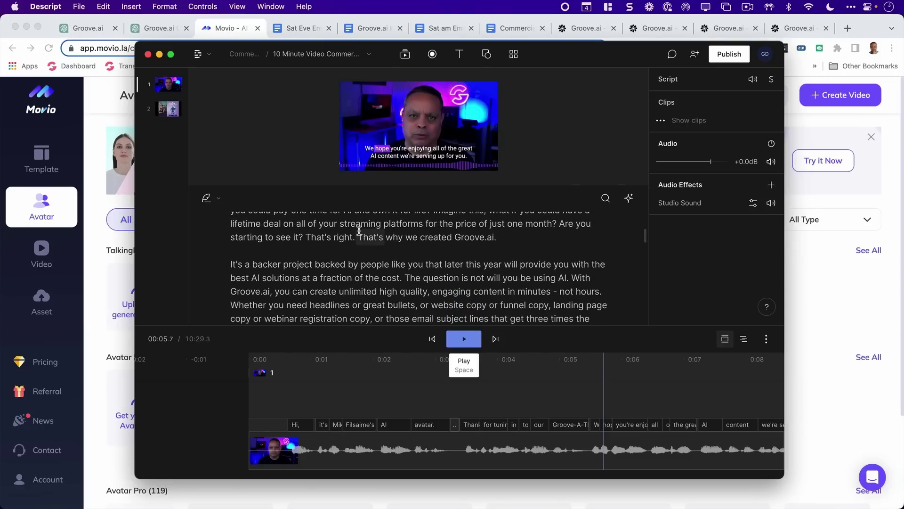
scroll(359, 232, "down", 3)
scroll(359, 231, "down", 2)
scroll(360, 231, "down", 2)
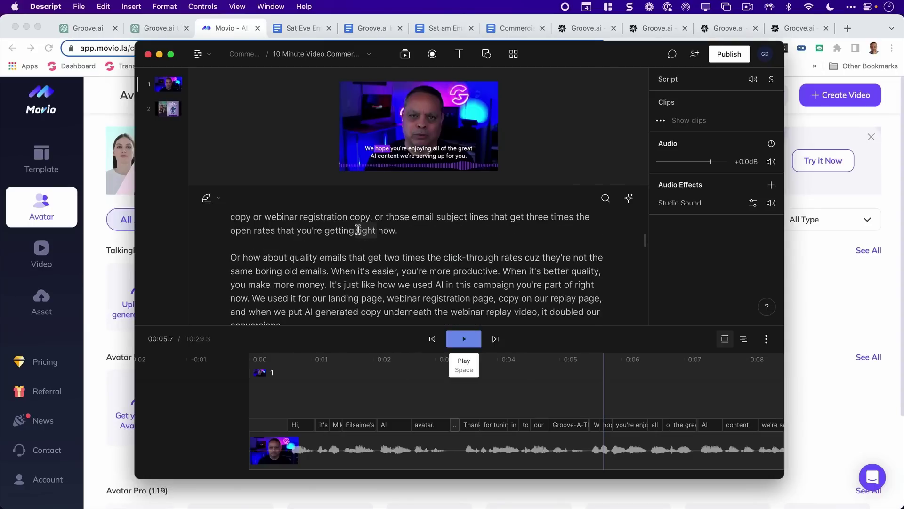
Hide Descript and close the Movio tab to reach the ChatGPT Groove.ai pitch conversation
key("super+h")
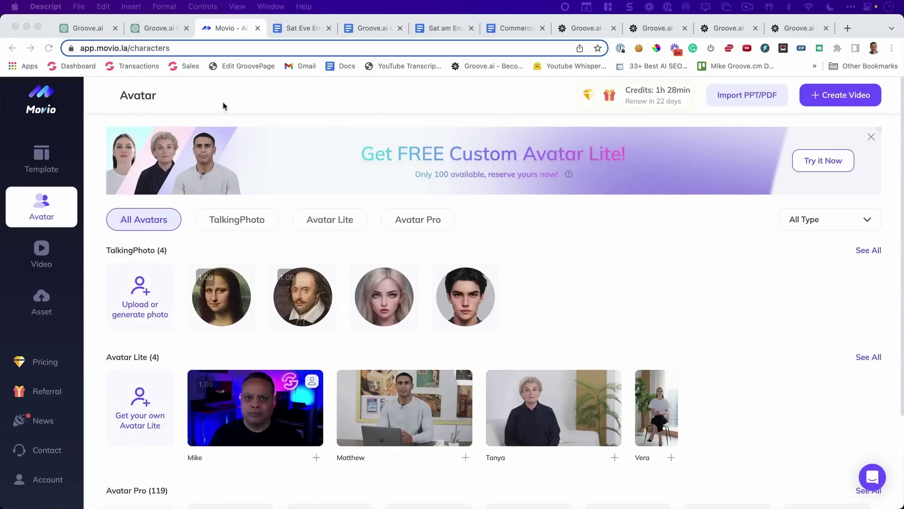
left_click(259, 28)
left_click(89, 29)
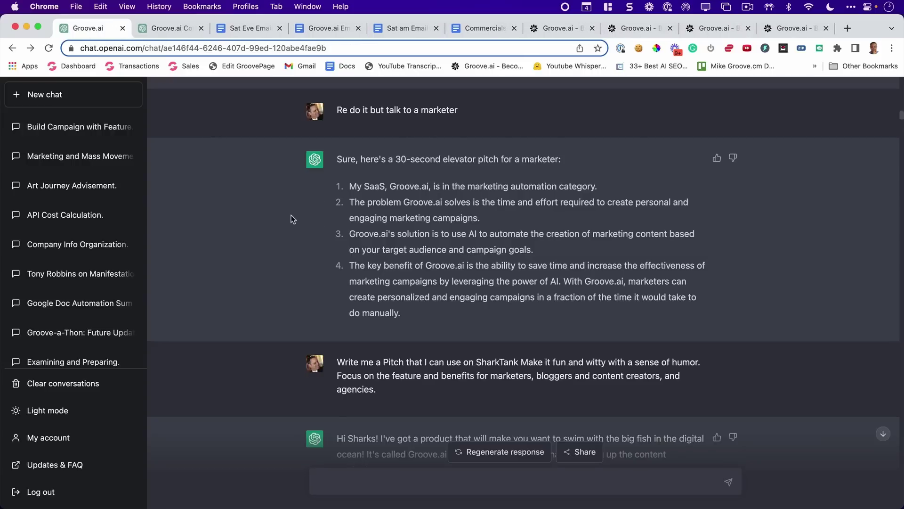
scroll(291, 215, "up", 10)
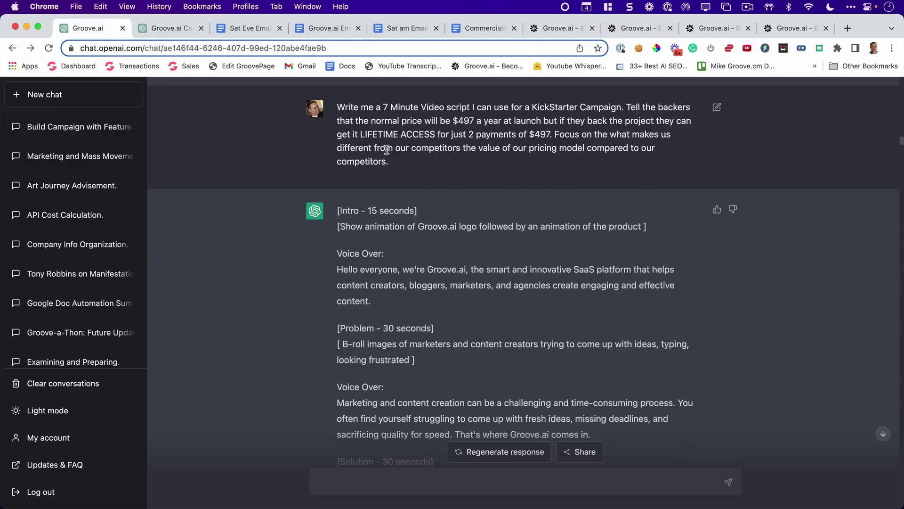
scroll(295, 149, "down", 6)
scroll(295, 148, "down", 8)
scroll(296, 148, "down", 8)
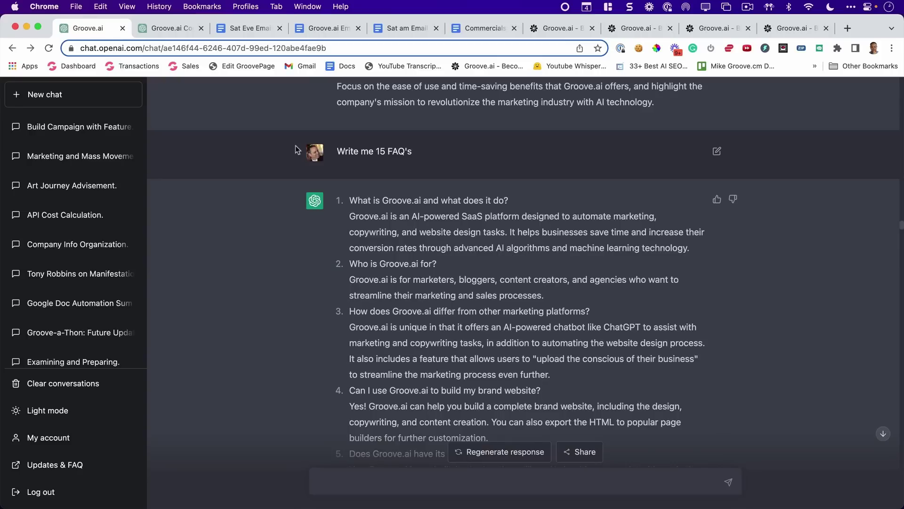
scroll(296, 148, "down", 1)
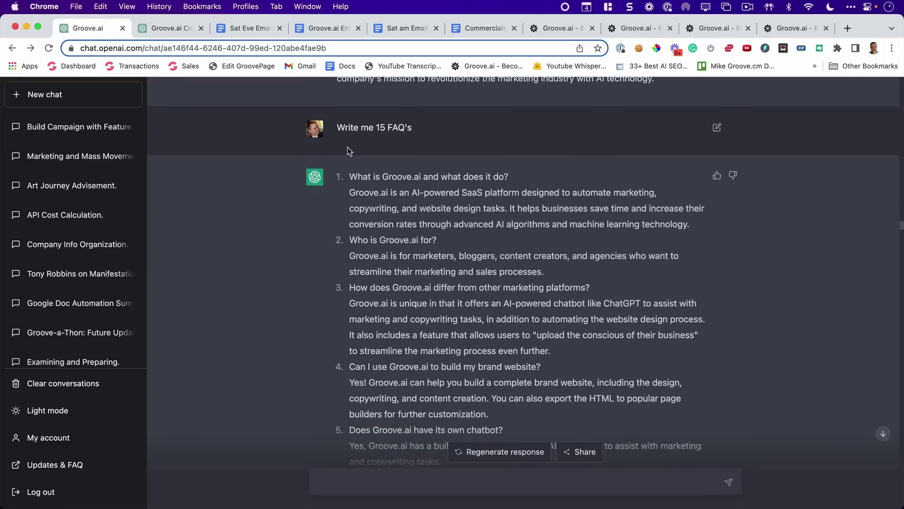
scroll(523, 144, "down", 10)
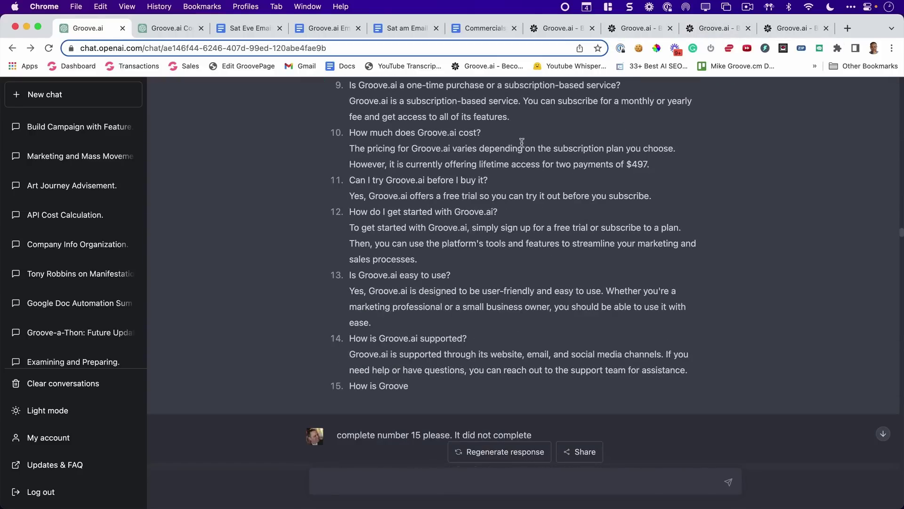
scroll(523, 143, "down", 5)
scroll(522, 143, "down", 5)
scroll(502, 236, "down", 8)
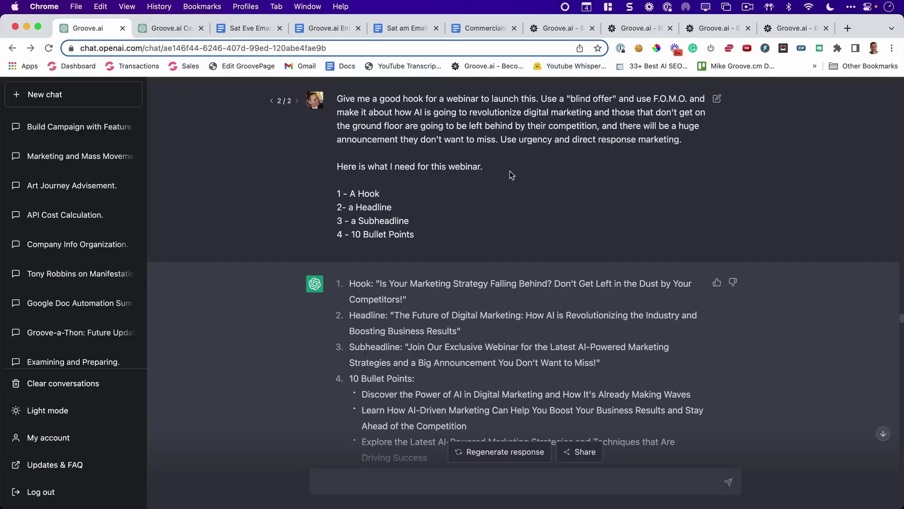
scroll(509, 170, "down", 1)
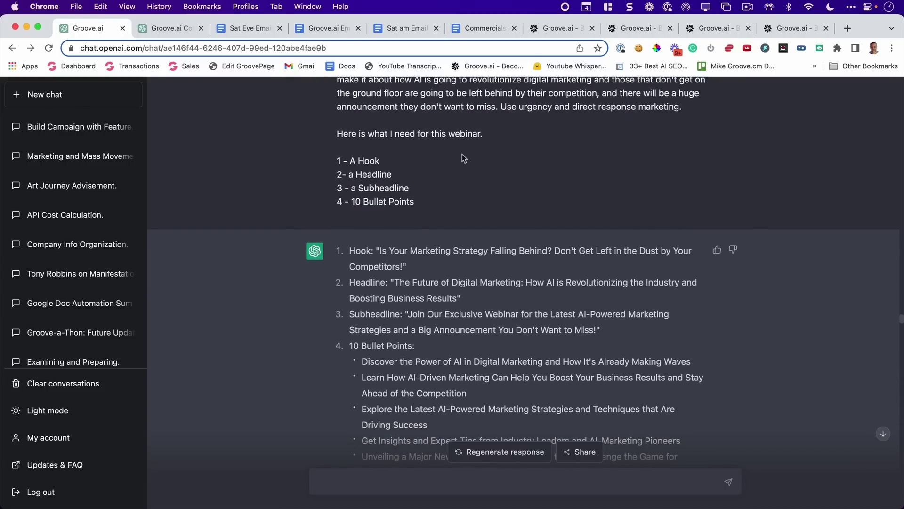
scroll(452, 163, "down", 1)
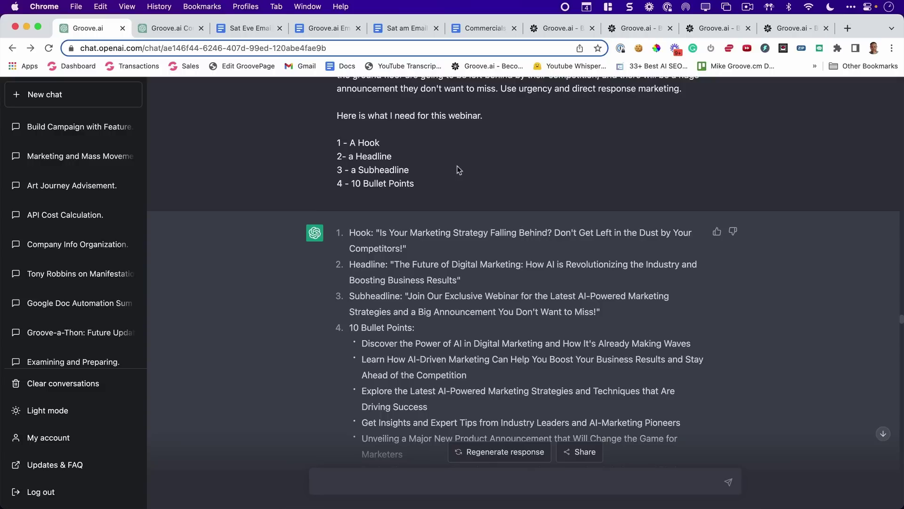
scroll(458, 169, "down", 3)
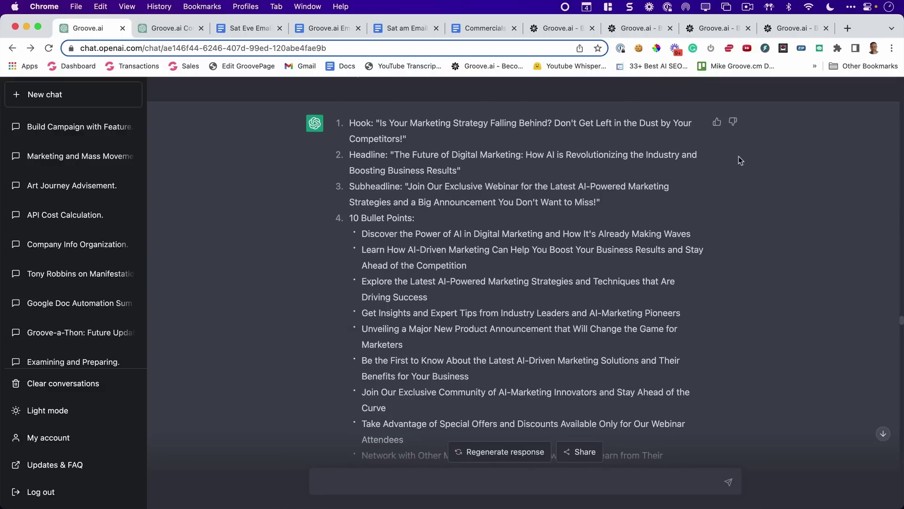
scroll(739, 157, "down", 1)
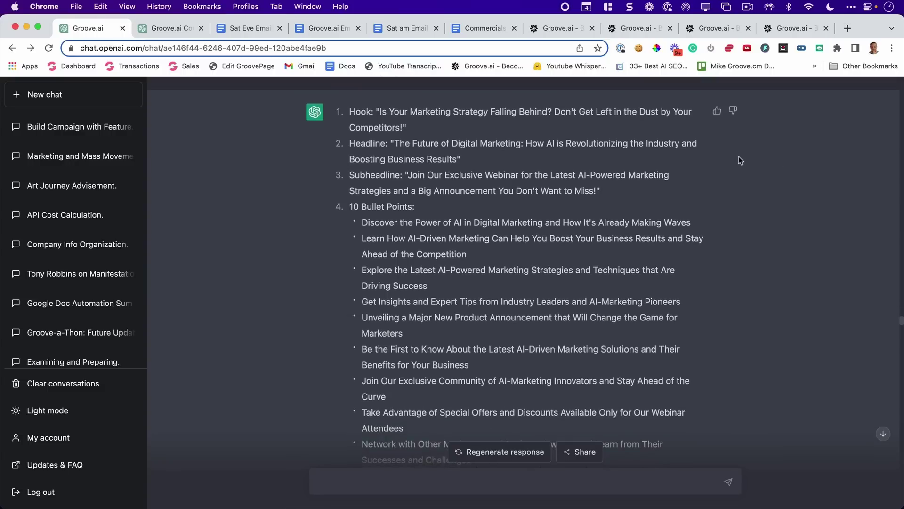
scroll(739, 157, "down", 10)
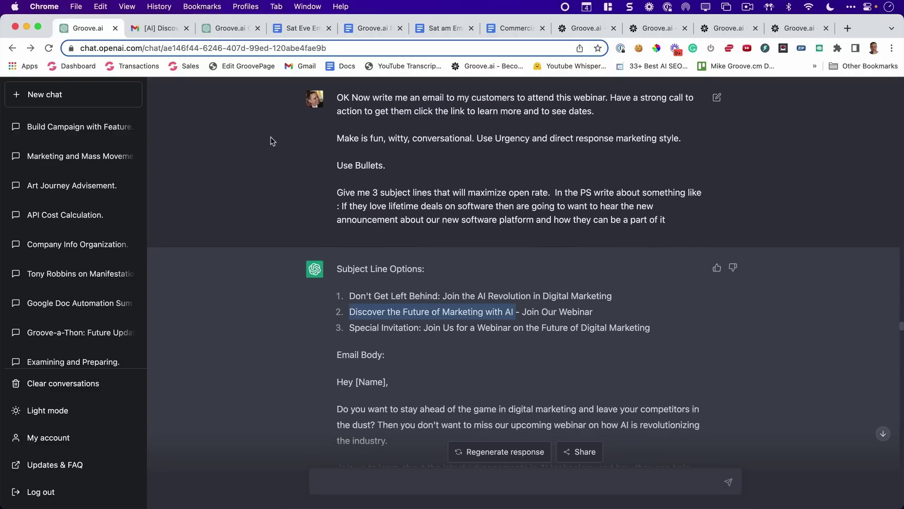
scroll(244, 266, "down", 3)
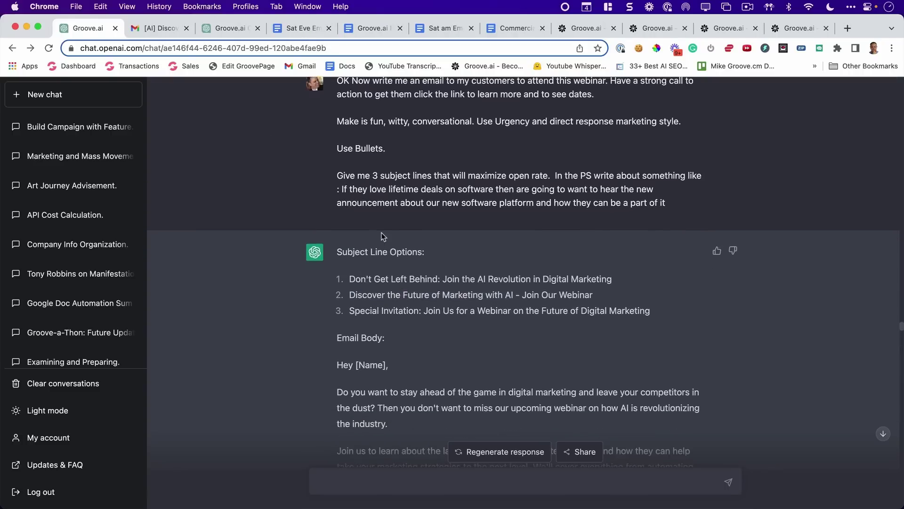
scroll(357, 180, "down", 2)
scroll(366, 181, "down", 2)
scroll(365, 181, "down", 2)
scroll(366, 181, "up", 3)
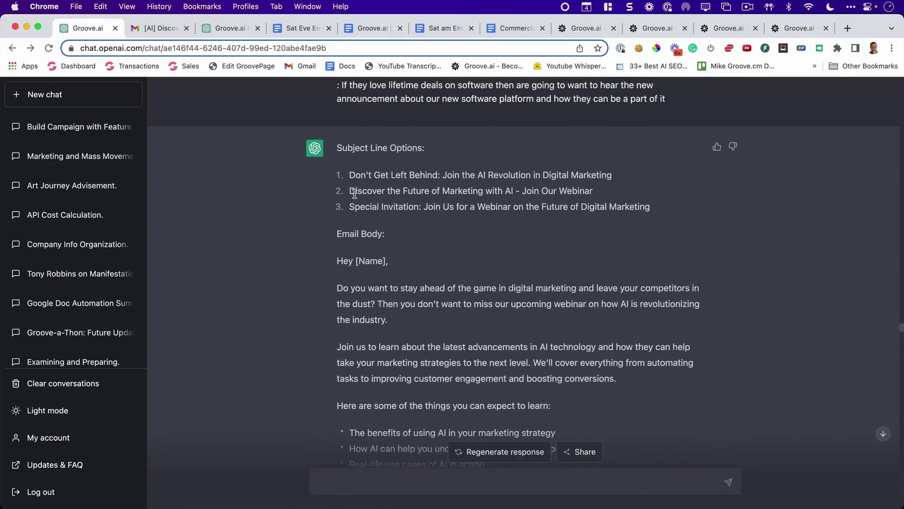
Compare ChatGPT's webinar email subject line 2 and opening sentence against the sent Gmail email
left_click_drag(553, 193, 357, 191)
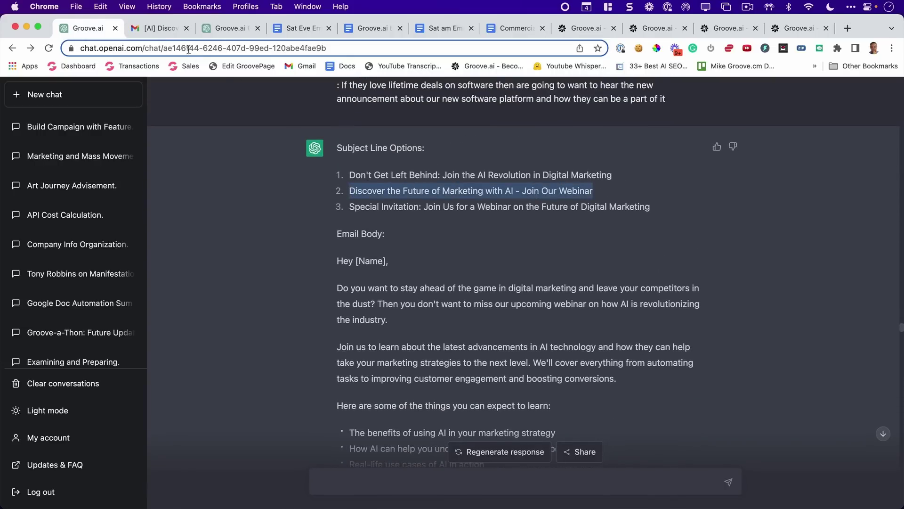
left_click(157, 28)
left_click_drag(225, 161, 539, 161)
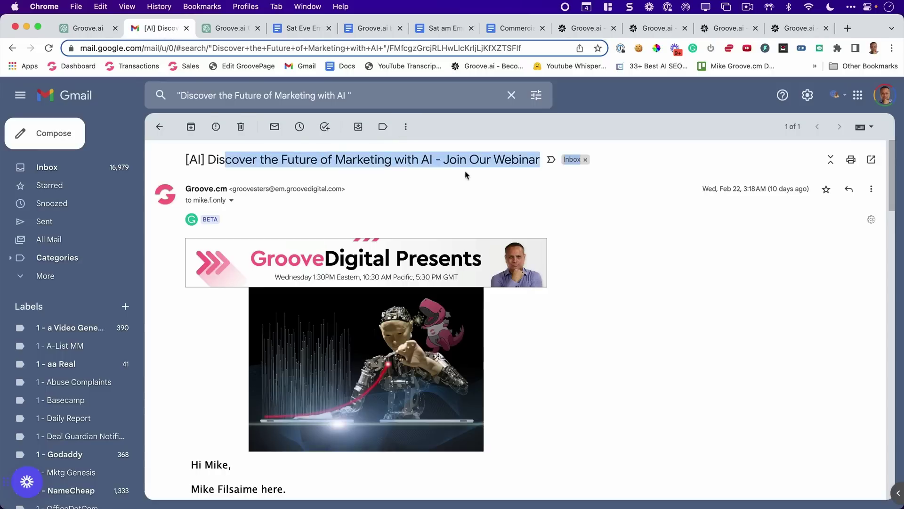
left_click(88, 29)
scroll(471, 283, "down", 1)
left_click_drag(351, 252, 513, 267)
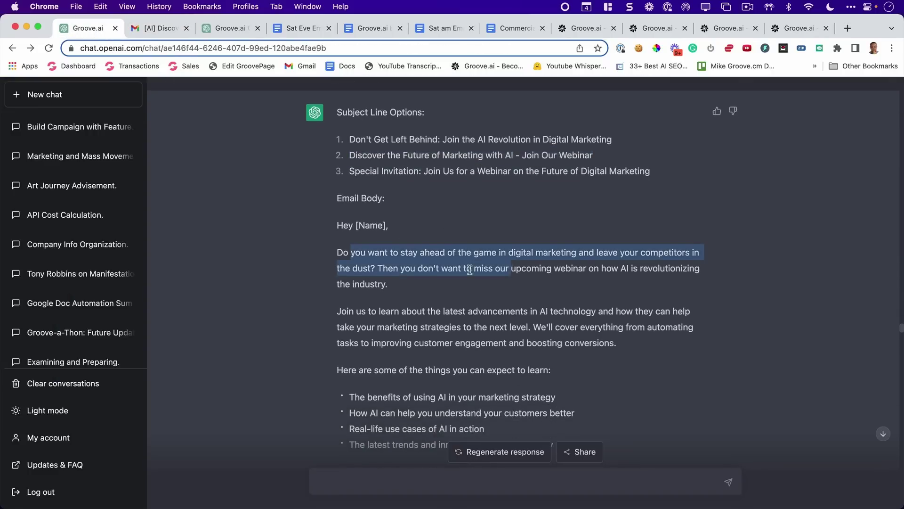
scroll(470, 270, "down", 5)
scroll(469, 269, "down", 4)
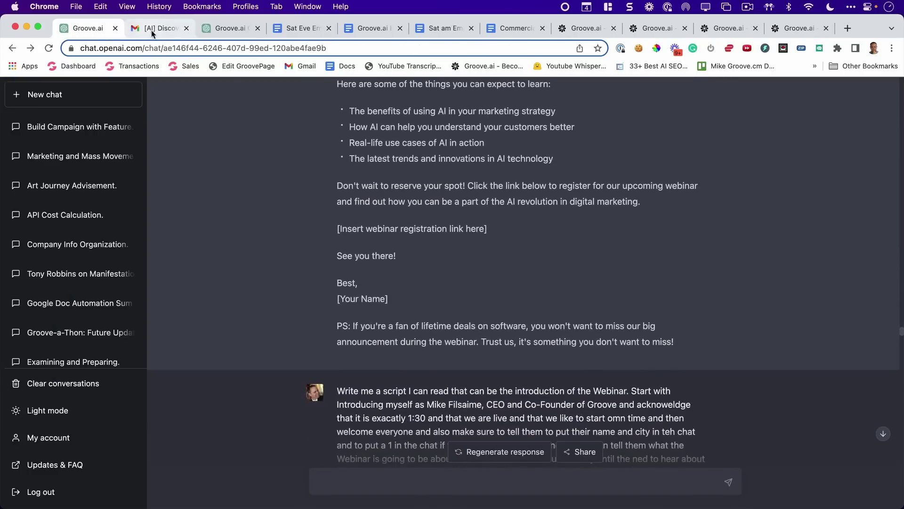
left_click(152, 28)
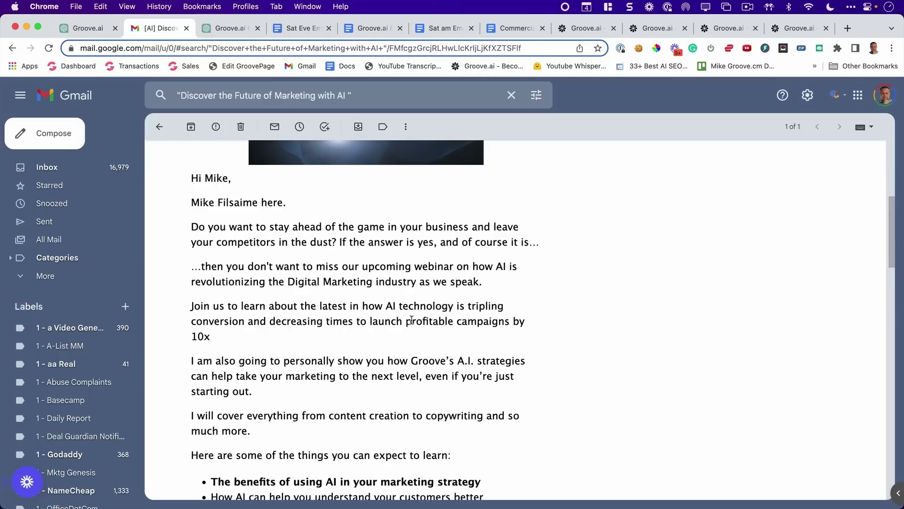
scroll(408, 321, "down", 3)
Move between the Groove.ai chats and replay page, then highlight the webinar introduction script
key("ctrl+Tab")
scroll(295, 170, "up", 2)
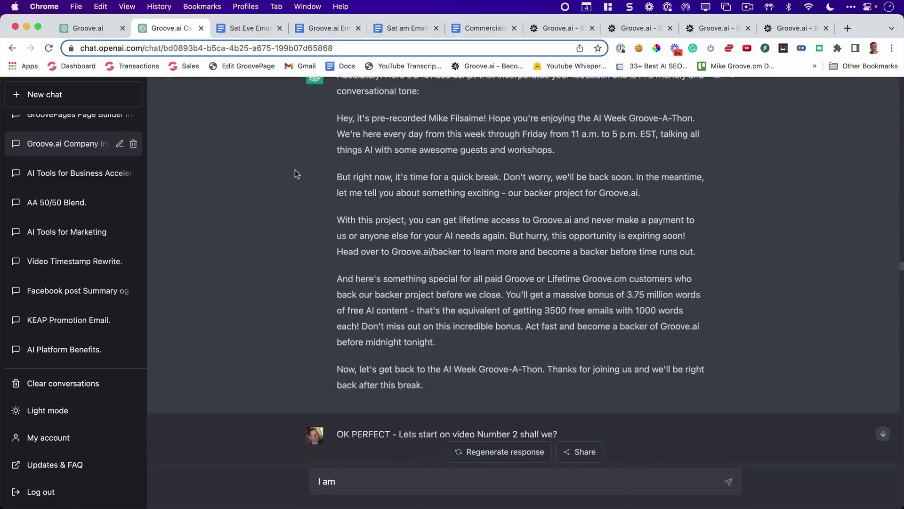
scroll(294, 170, "down", 3)
scroll(295, 170, "down", 2)
scroll(295, 170, "down", 3)
scroll(295, 170, "down", 3)
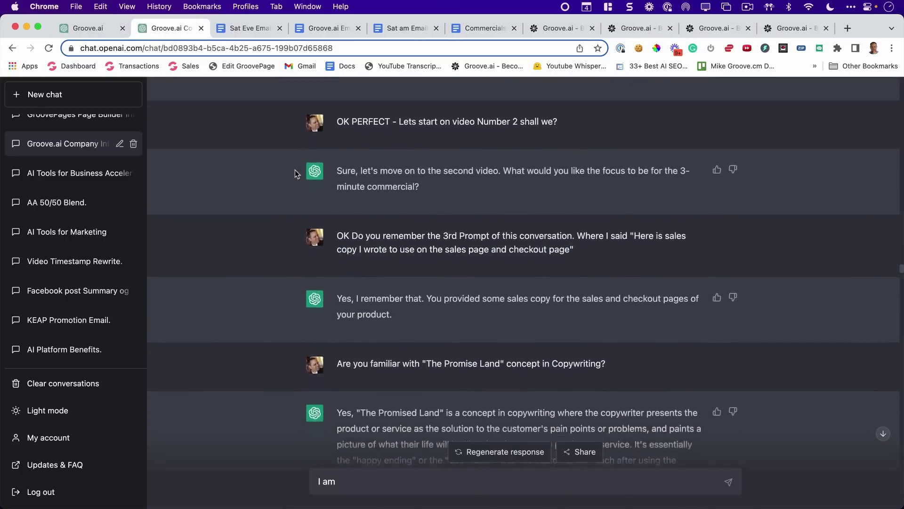
scroll(295, 170, "down", 3)
scroll(294, 170, "down", 3)
scroll(295, 170, "down", 3)
scroll(294, 169, "down", 3)
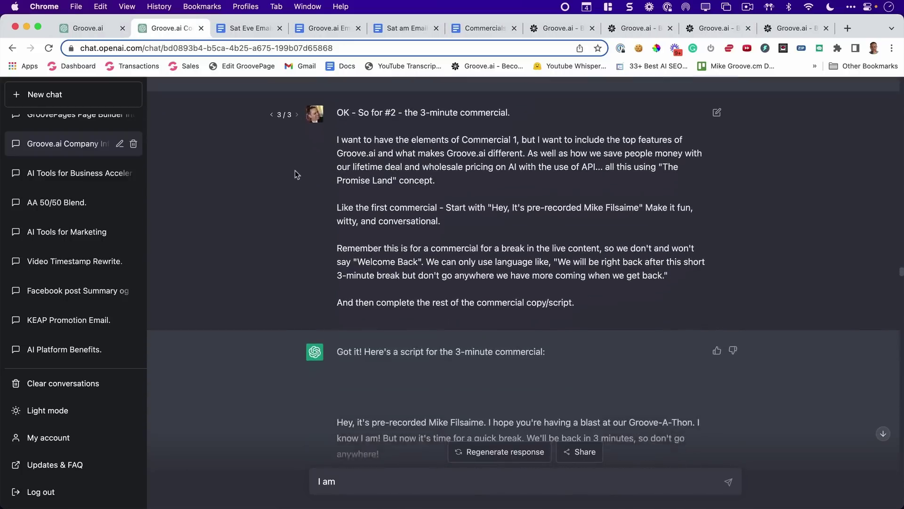
scroll(295, 171, "down", 3)
scroll(295, 170, "down", 3)
key("ctrl+shift+Tab")
scroll(286, 159, "down", 3)
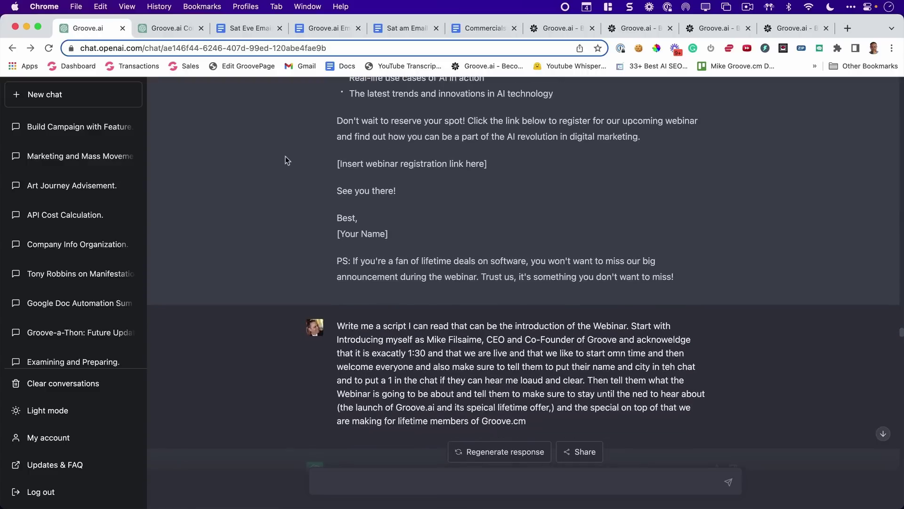
scroll(287, 160, "down", 3)
scroll(287, 160, "down", 1)
scroll(287, 160, "down", 1)
scroll(287, 160, "down", 1)
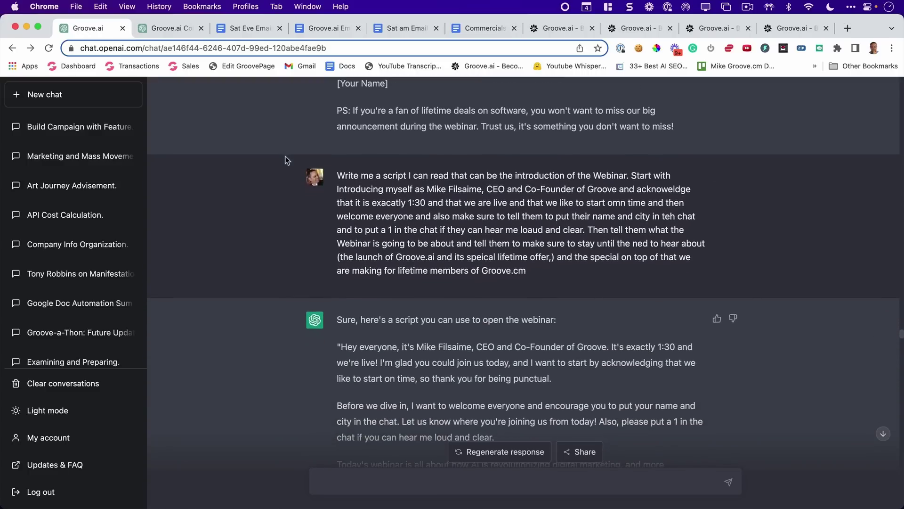
left_click(558, 28)
scroll(452, 283, "down", 3)
scroll(452, 282, "down", 2)
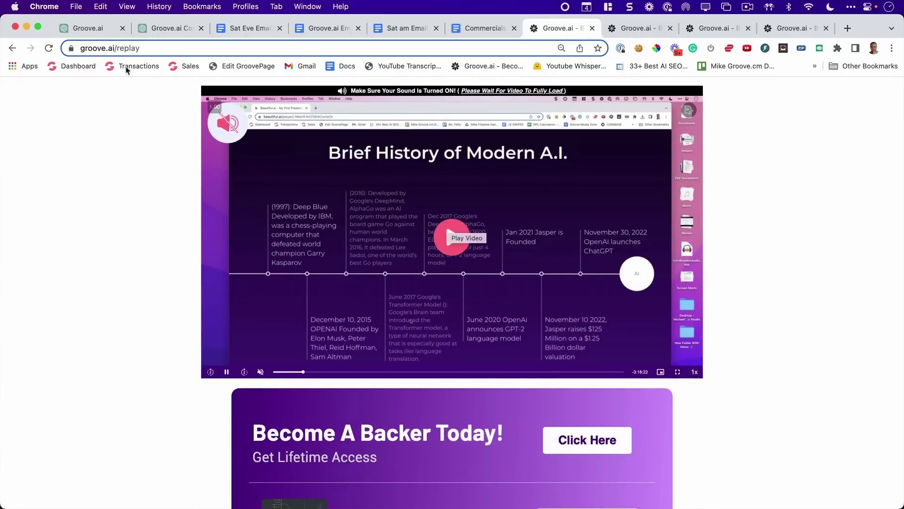
left_click(104, 30)
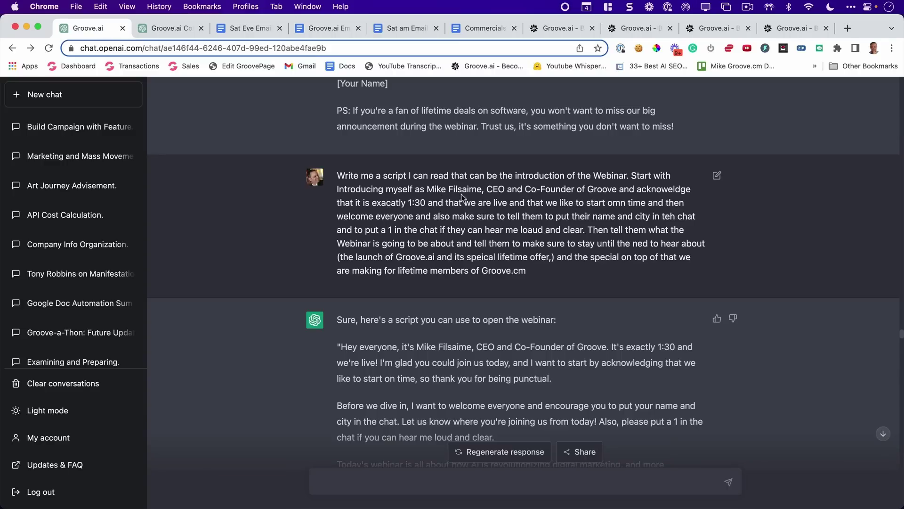
scroll(467, 195, "down", 3)
scroll(467, 194, "down", 2)
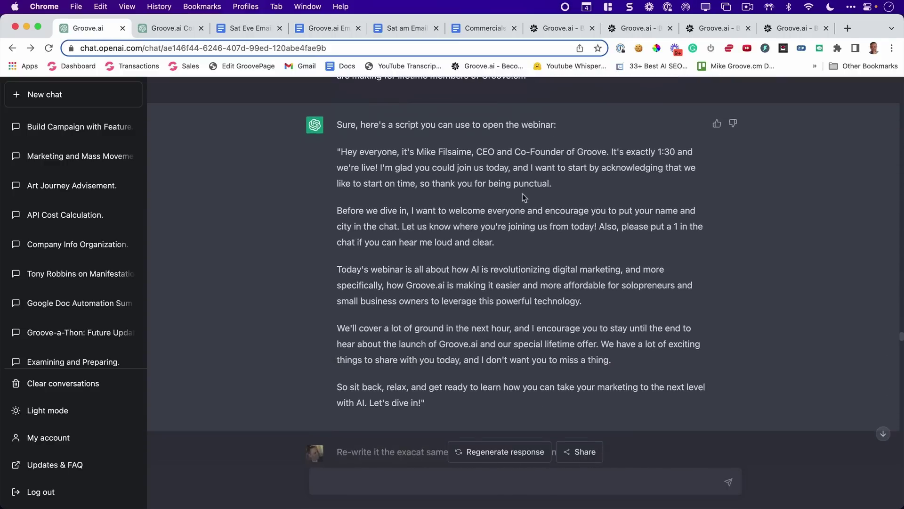
scroll(540, 196, "down", 1)
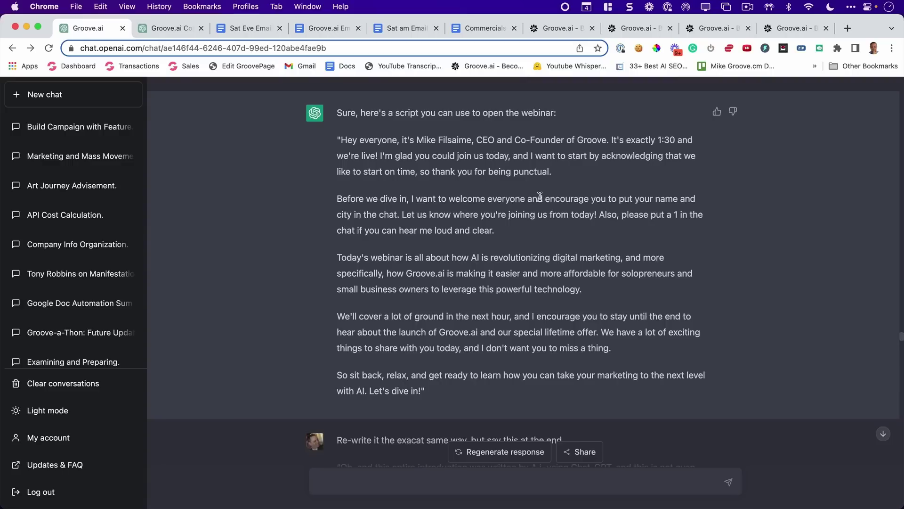
left_click_drag(341, 139, 465, 385)
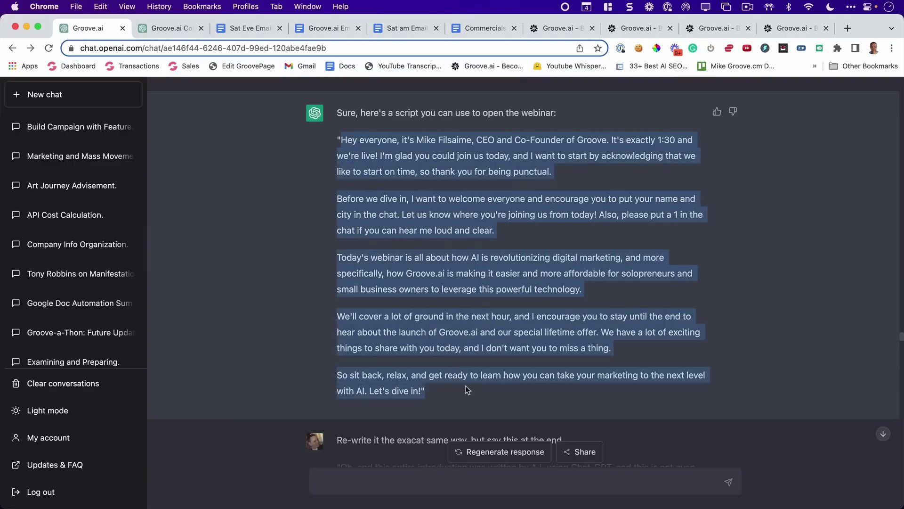
left_click(451, 348)
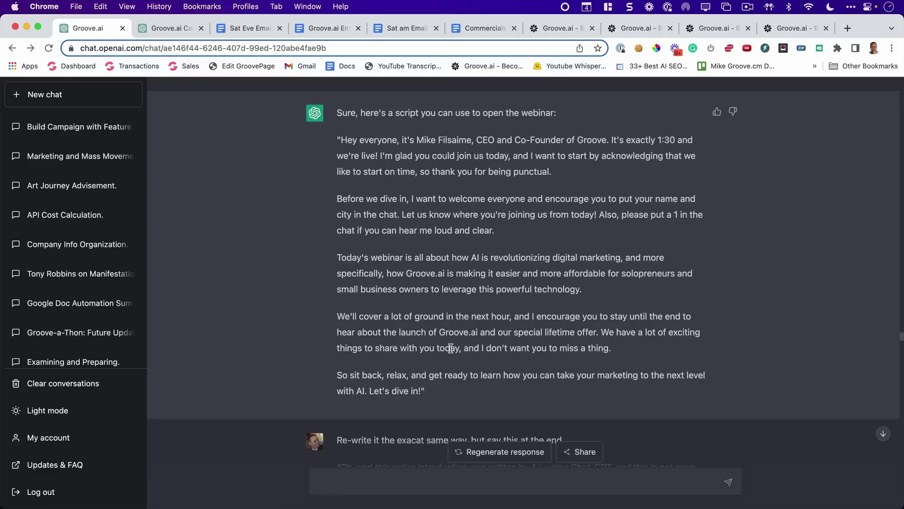
scroll(691, 324, "down", 5)
scroll(678, 322, "down", 5)
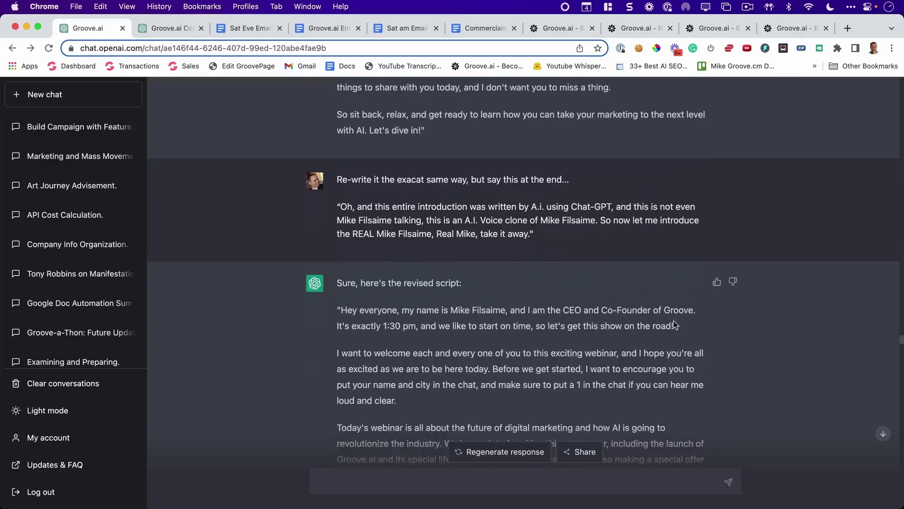
scroll(674, 321, "down", 3)
scroll(675, 320, "down", 5)
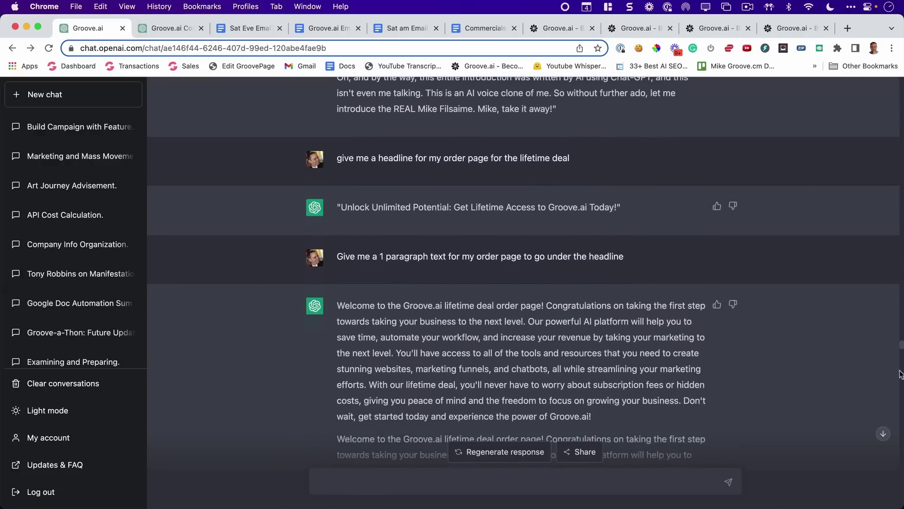
scroll(900, 347, "down", 5)
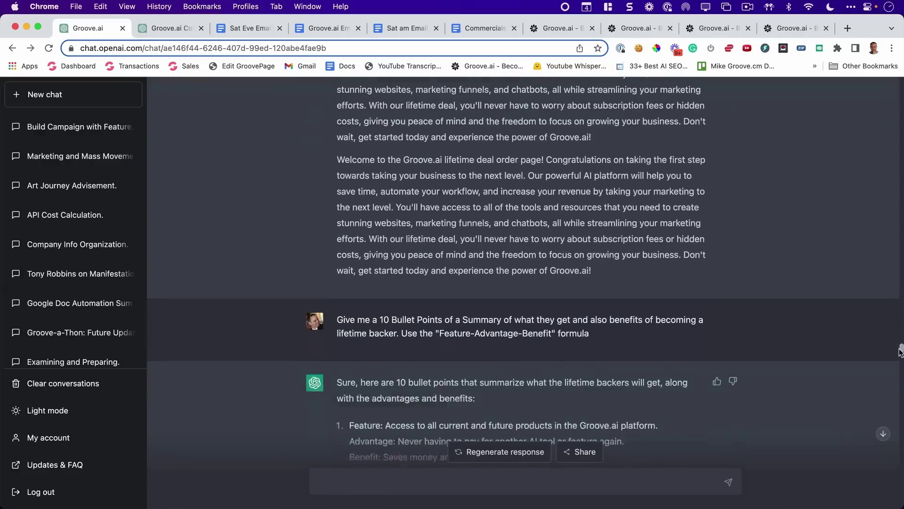
scroll(900, 349, "down", 5)
scroll(900, 351, "down", 3)
scroll(900, 351, "down", 3)
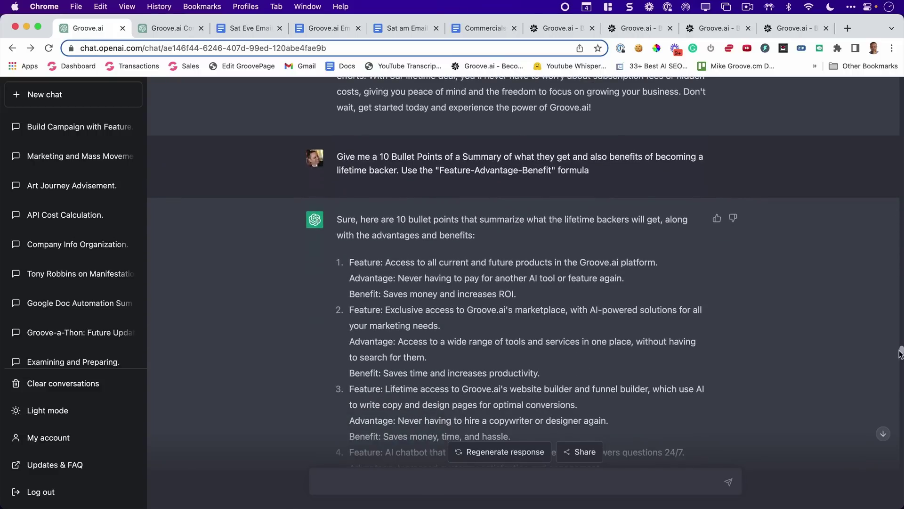
scroll(900, 351, "down", 5)
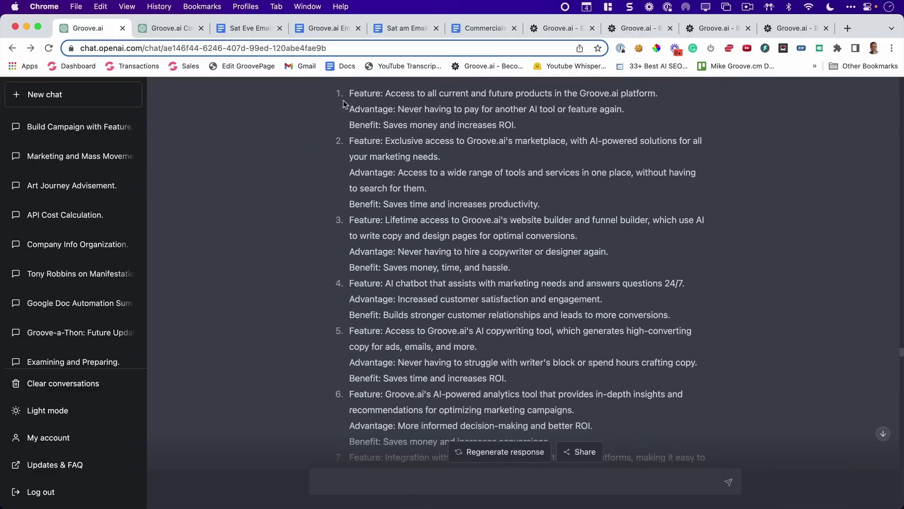
Highlight the first Feature-Advantage-Benefit bullets of the lifetime-deal order page
left_click_drag(349, 93, 488, 303)
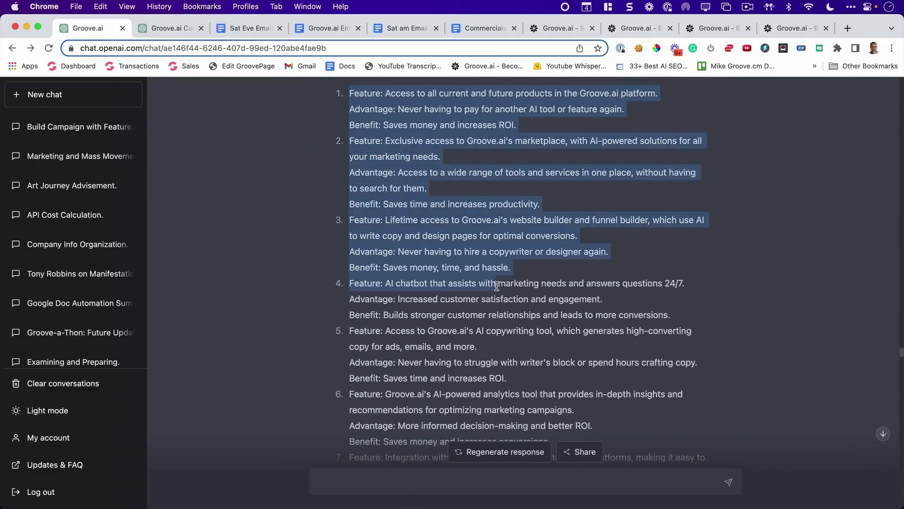
left_click(488, 304)
scroll(463, 258, "down", 2)
scroll(462, 258, "down", 2)
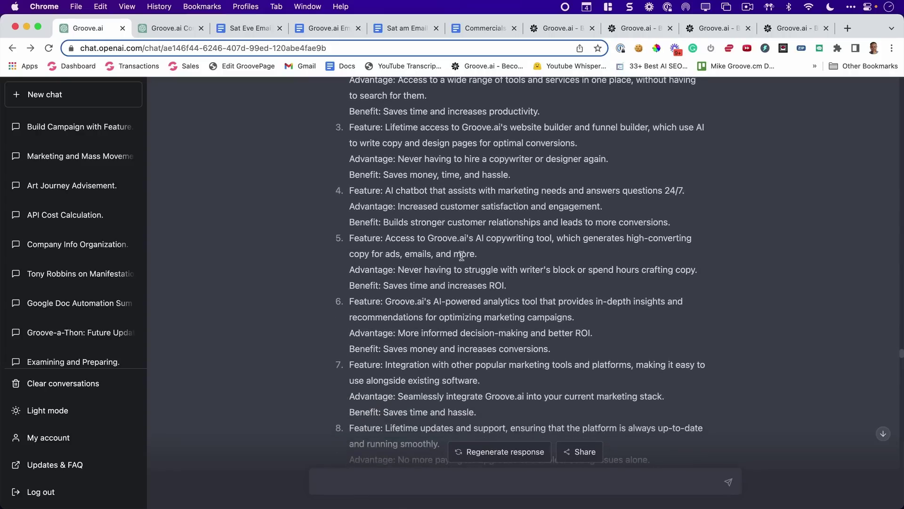
Check the replay page's backer checkout against the bullet-point chat, ending on the '10 x faster' heading
left_click(562, 28)
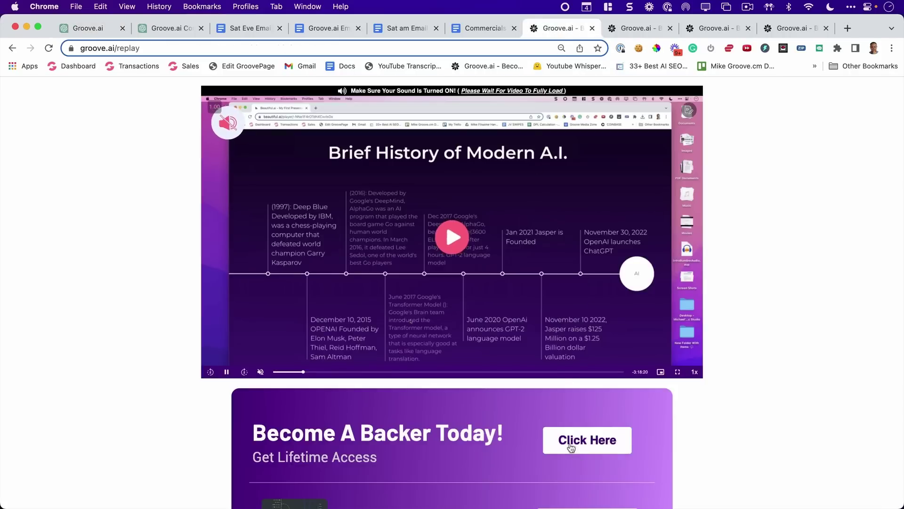
left_click(571, 445)
scroll(376, 255, "down", 3)
scroll(376, 254, "down", 3)
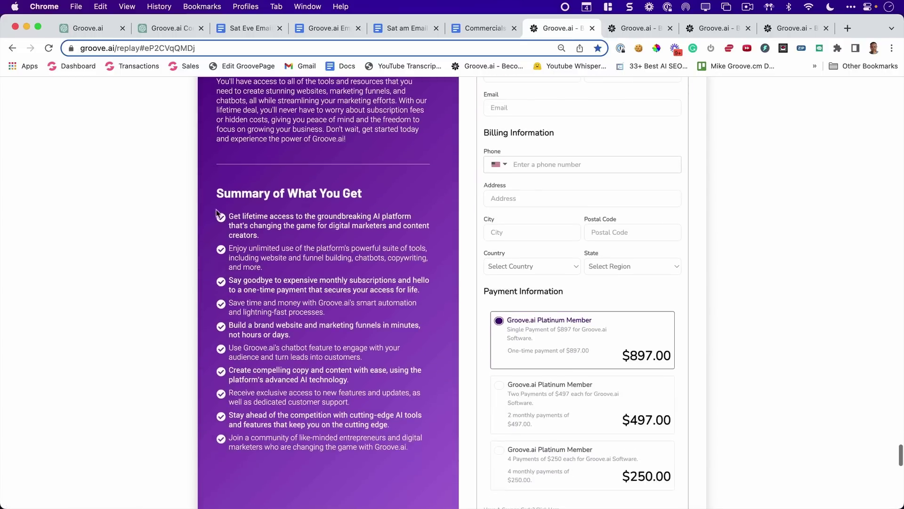
left_click_drag(220, 214, 410, 447)
left_click(375, 396)
scroll(366, 365, "up", 2)
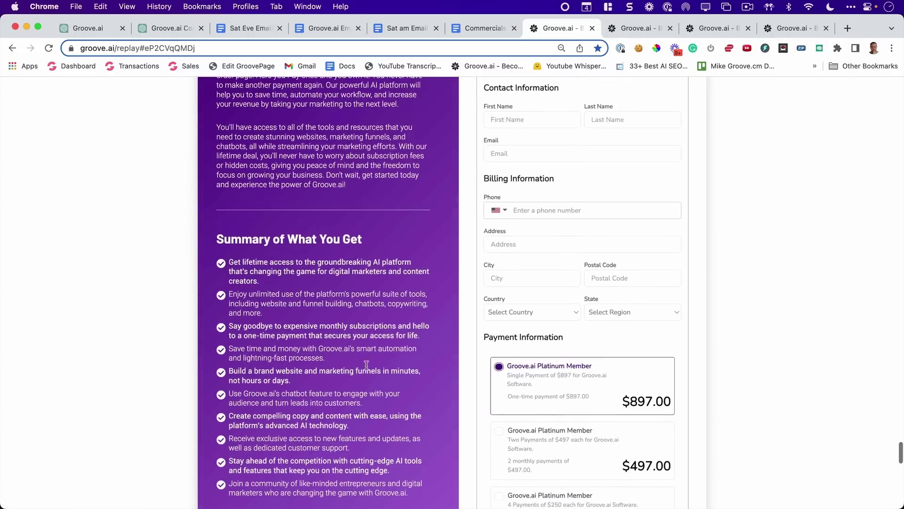
scroll(367, 365, "up", 5)
scroll(367, 365, "up", 5)
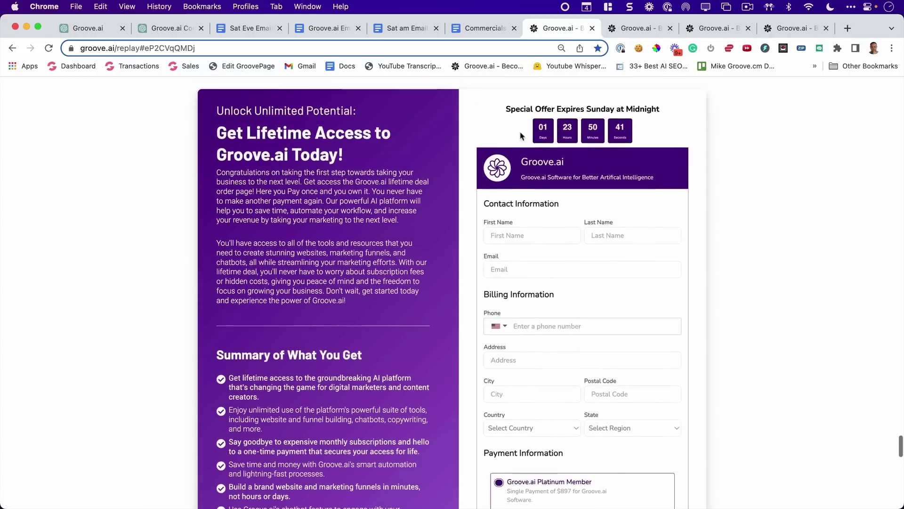
left_click(91, 29)
scroll(400, 204, "up", 5)
scroll(400, 204, "up", 5)
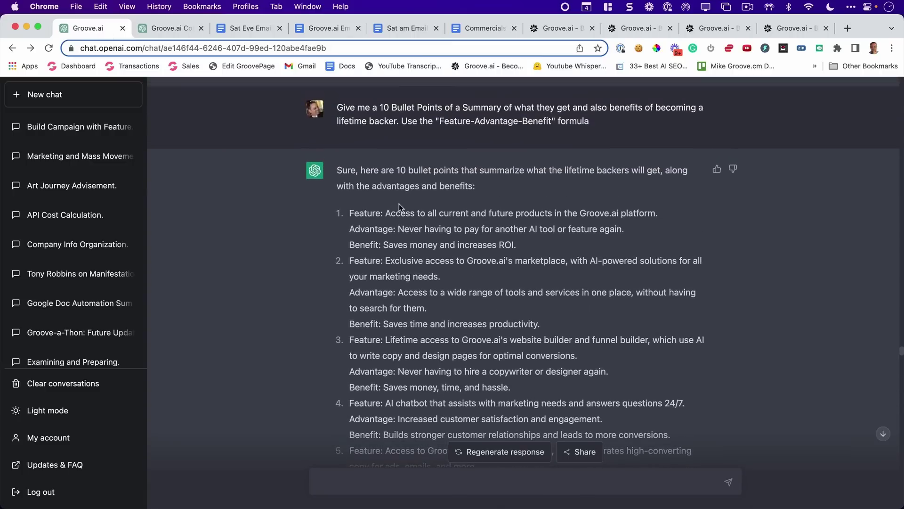
scroll(399, 203, "down", 3)
scroll(399, 204, "down", 4)
scroll(399, 204, "down", 4)
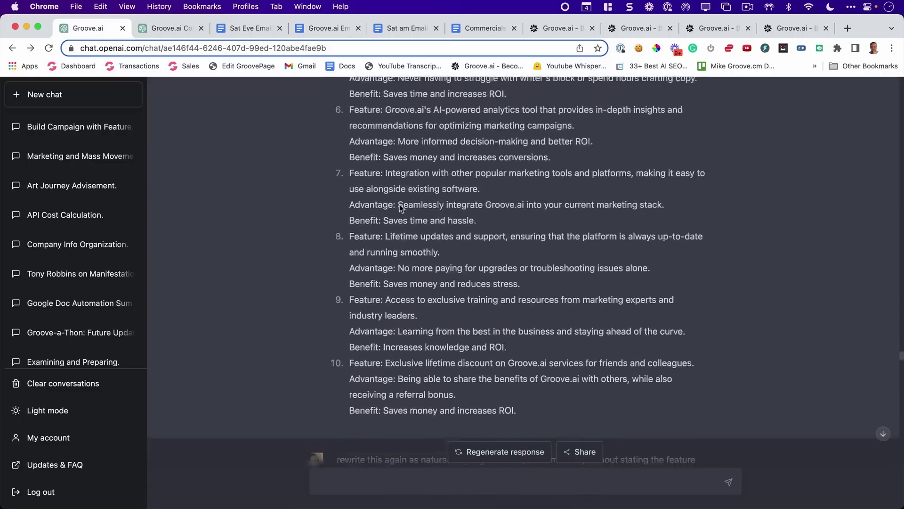
scroll(399, 204, "down", 5)
scroll(399, 204, "down", 4)
scroll(399, 203, "down", 5)
scroll(335, 212, "down", 5)
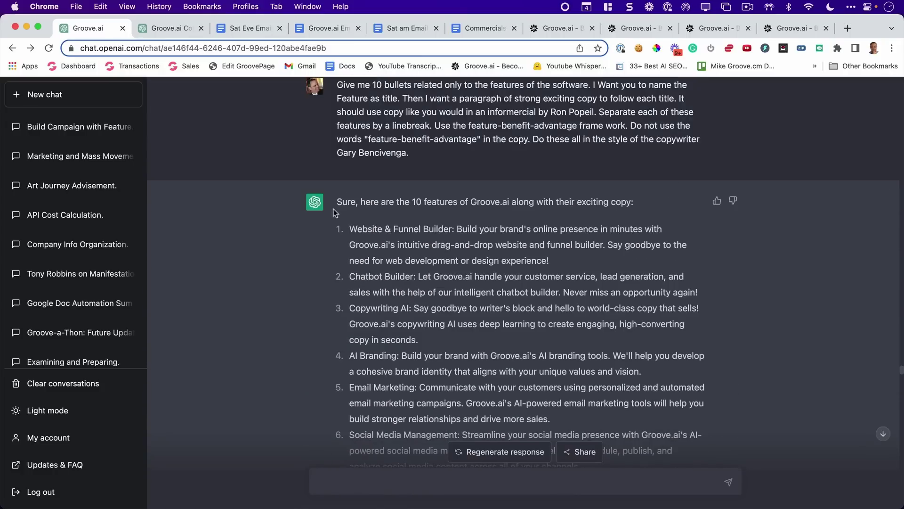
left_click(551, 31)
scroll(448, 191, "down", 10)
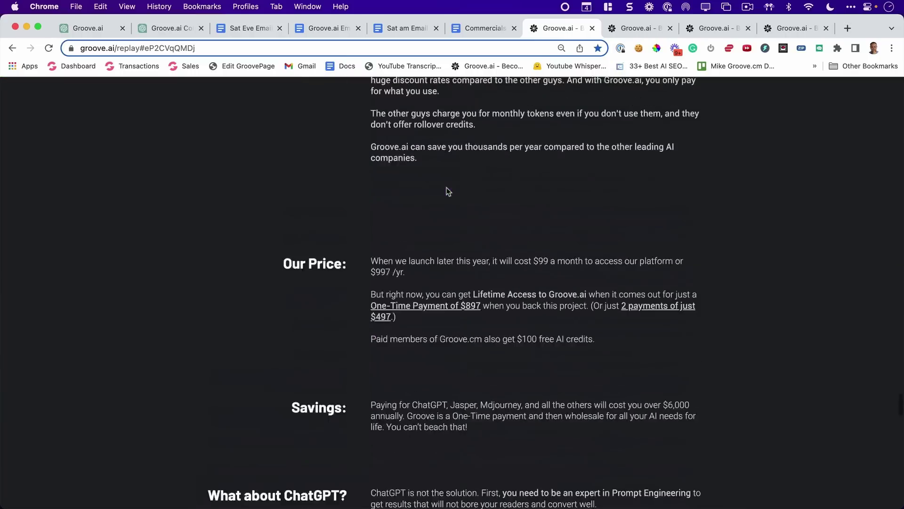
scroll(448, 191, "down", 8)
scroll(448, 191, "down", 8)
scroll(447, 190, "up", 4)
scroll(447, 191, "up", 10)
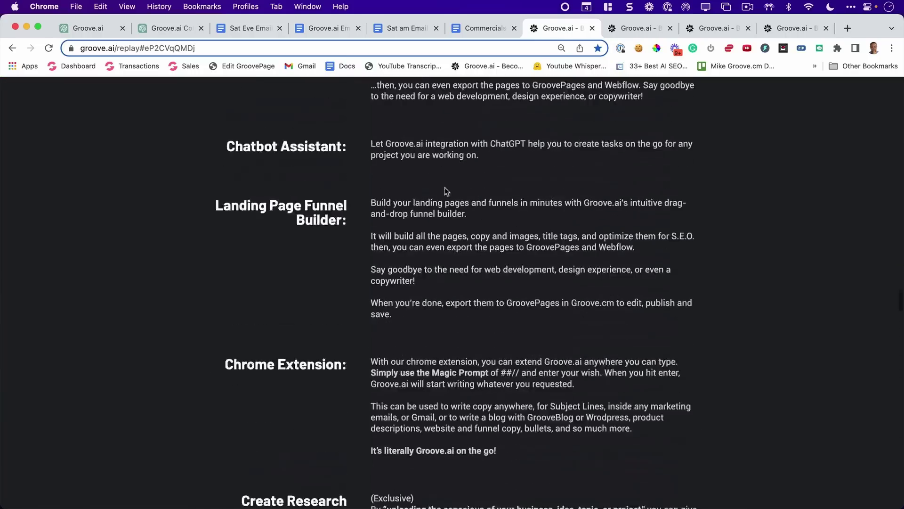
scroll(446, 192, "up", 10)
scroll(446, 191, "up", 6)
scroll(445, 190, "down", 2)
scroll(445, 191, "down", 2)
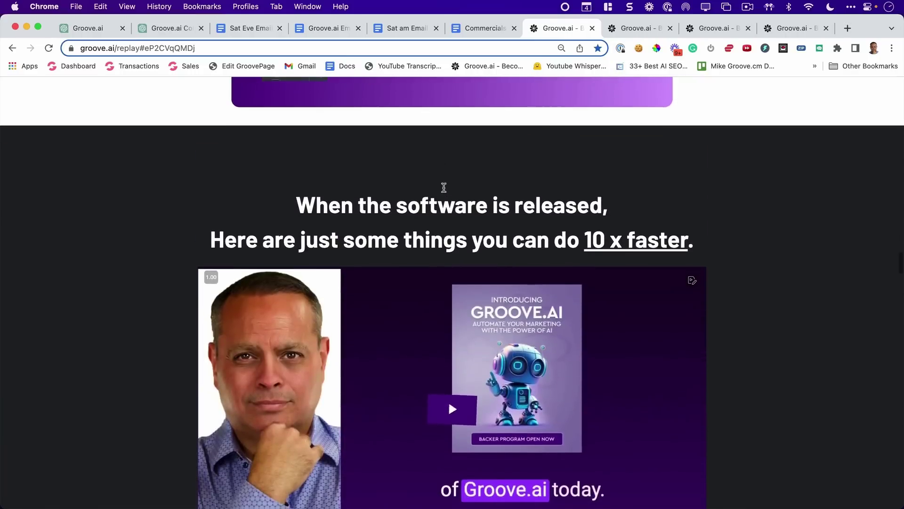
scroll(445, 191, "down", 12)
scroll(445, 191, "down", 8)
scroll(440, 188, "up", 6)
scroll(441, 188, "up", 6)
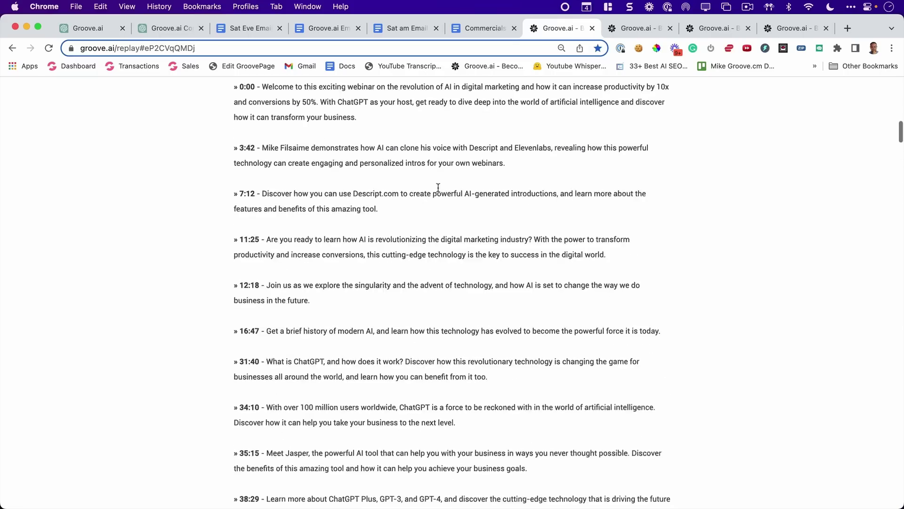
Reread ChatGPT's ten Groove.ai features and compare them with the replay page's features
left_click(88, 28)
scroll(378, 169, "down", 1)
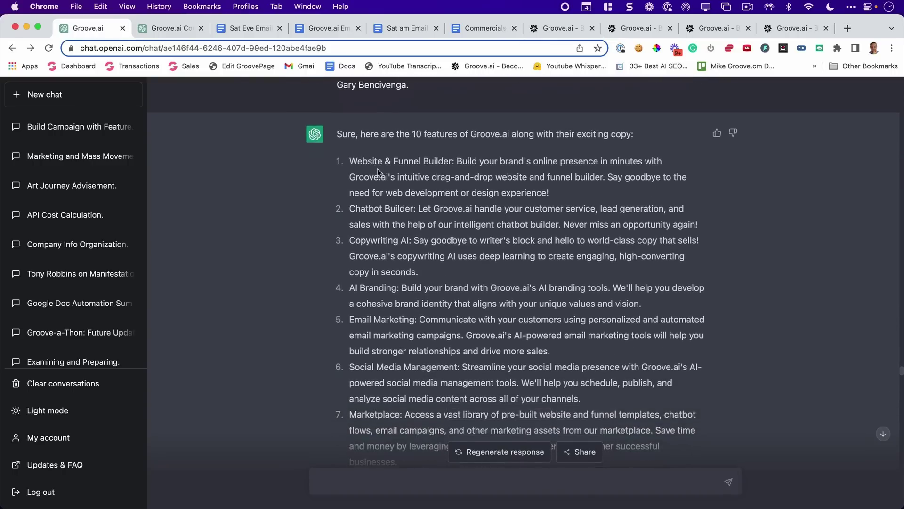
scroll(378, 170, "down", 1)
scroll(462, 133, "down", 2)
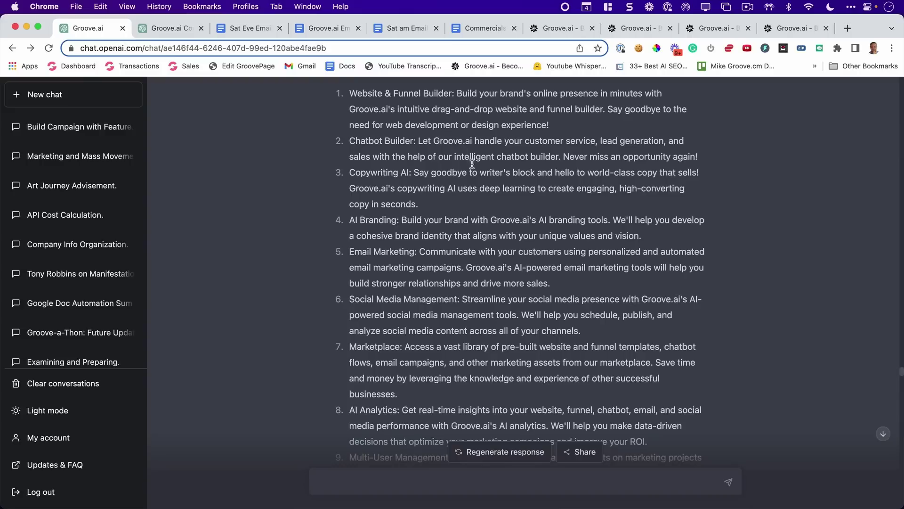
scroll(393, 152, "down", 2)
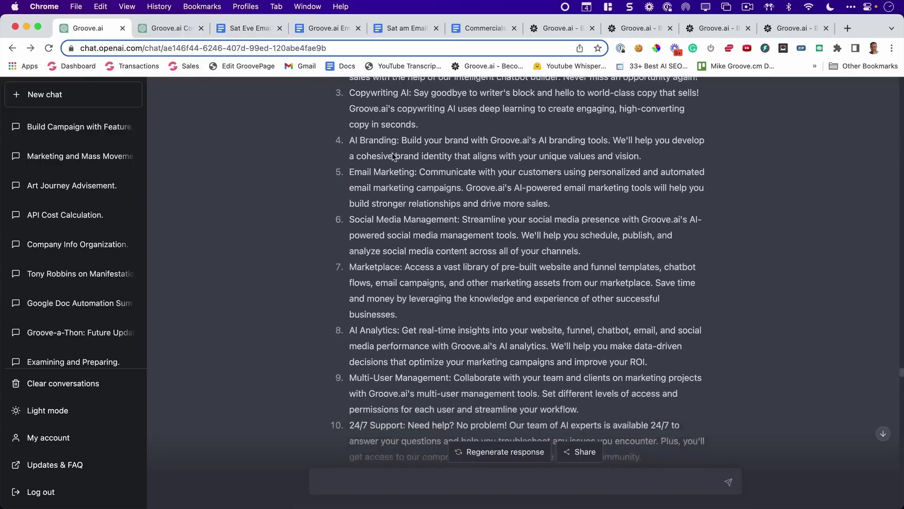
scroll(395, 157, "down", 2)
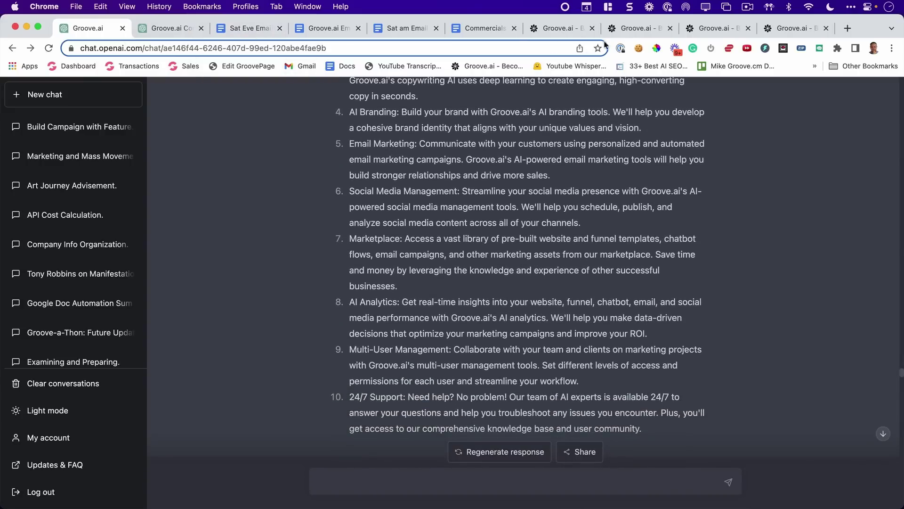
left_click(558, 28)
scroll(456, 150, "down", 2)
scroll(455, 151, "down", 2)
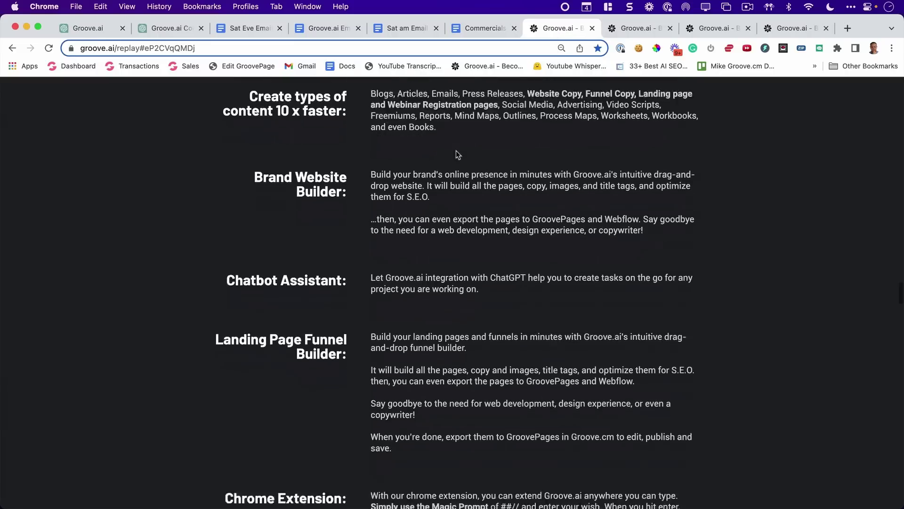
scroll(456, 150, "down", 2)
scroll(456, 151, "down", 2)
scroll(456, 150, "down", 2)
scroll(456, 212, "down", 1)
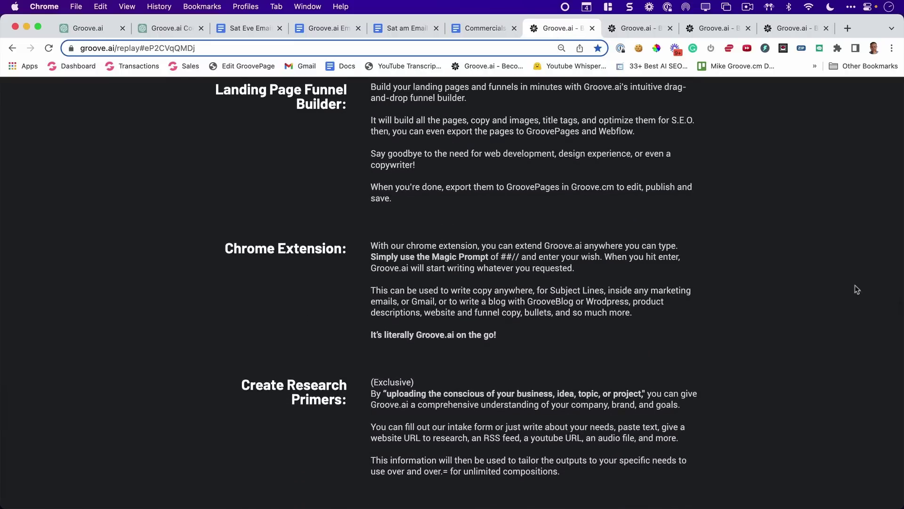
Glance at the backer and case study pages and recheck replay timestamps before opening the Sat Eve Email doc
left_click(639, 29)
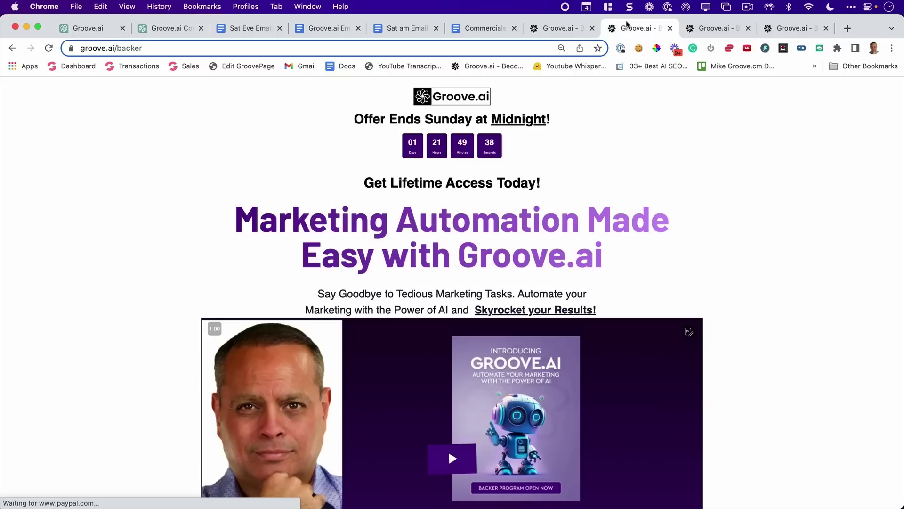
left_click(717, 28)
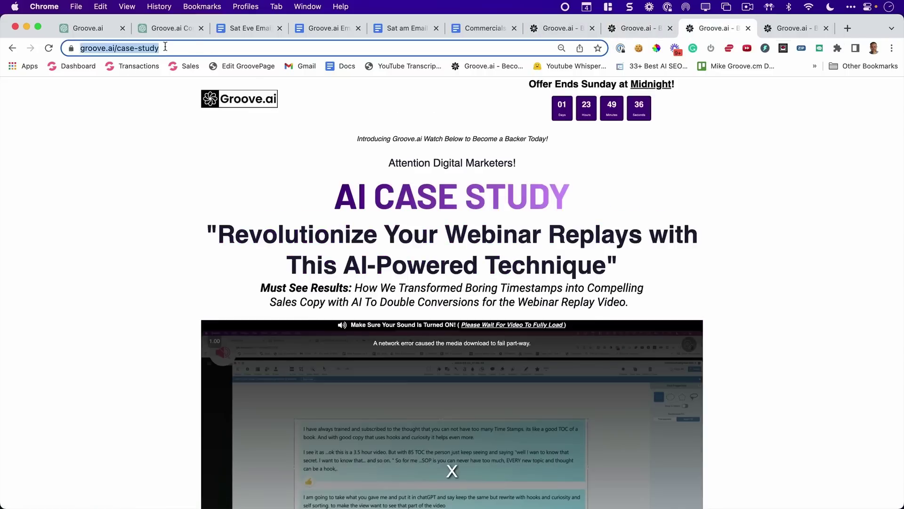
scroll(304, 204, "down", 2)
scroll(304, 204, "down", 2)
scroll(304, 203, "down", 1)
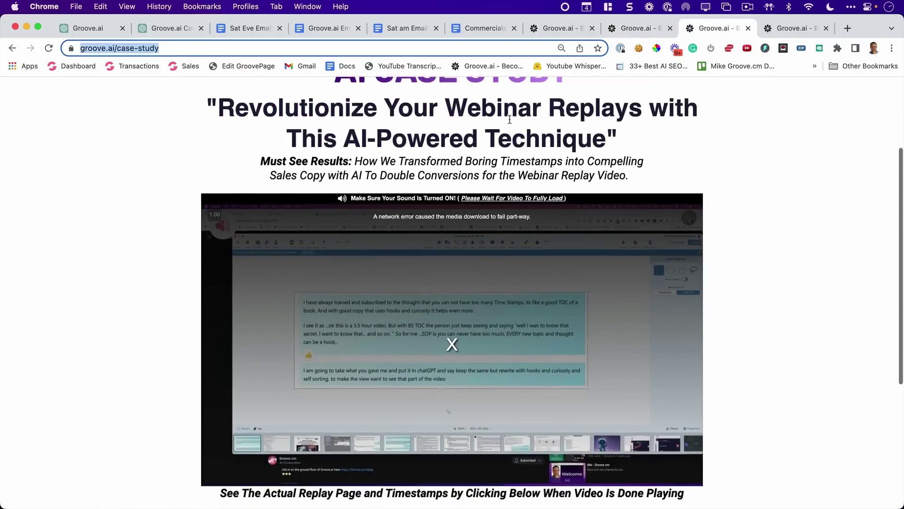
left_click(550, 28)
scroll(563, 179, "up", 5)
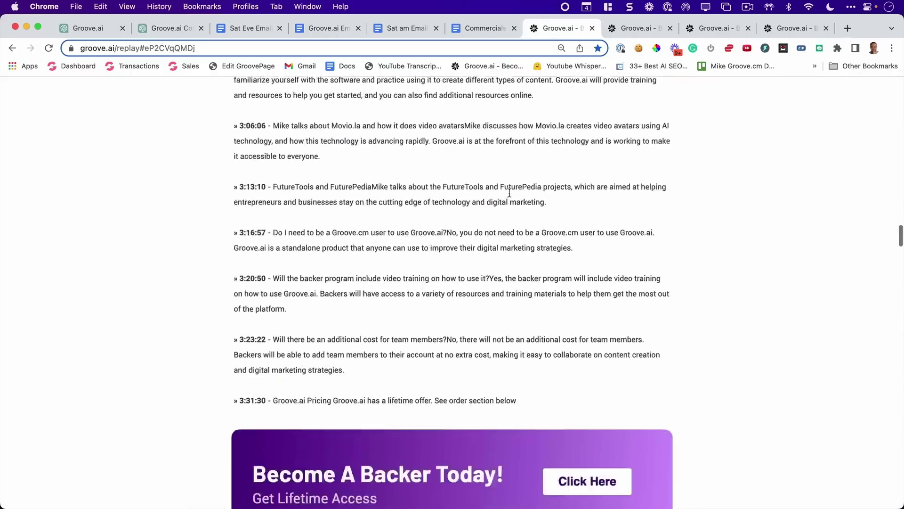
scroll(505, 194, "up", 3)
scroll(505, 194, "up", 3)
scroll(505, 193, "up", 3)
scroll(506, 193, "up", 4)
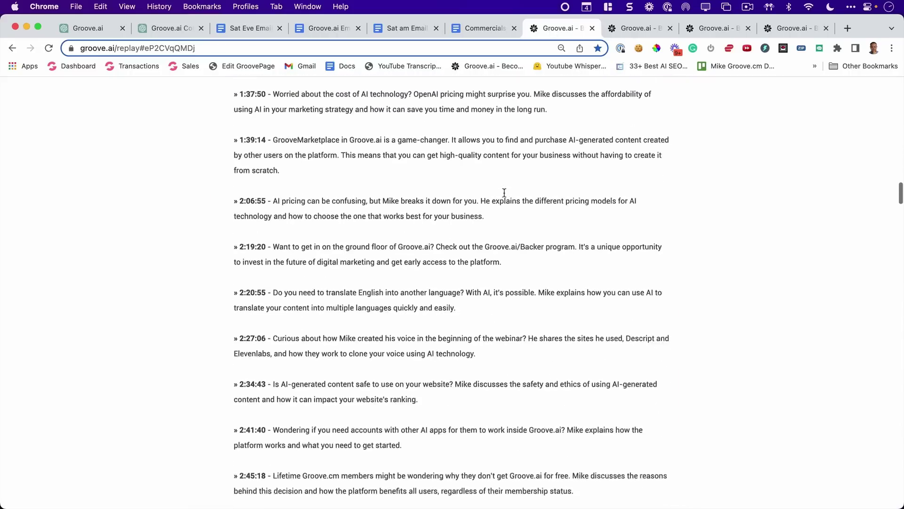
scroll(505, 194, "up", 3)
scroll(505, 194, "up", 3)
scroll(505, 194, "up", 3)
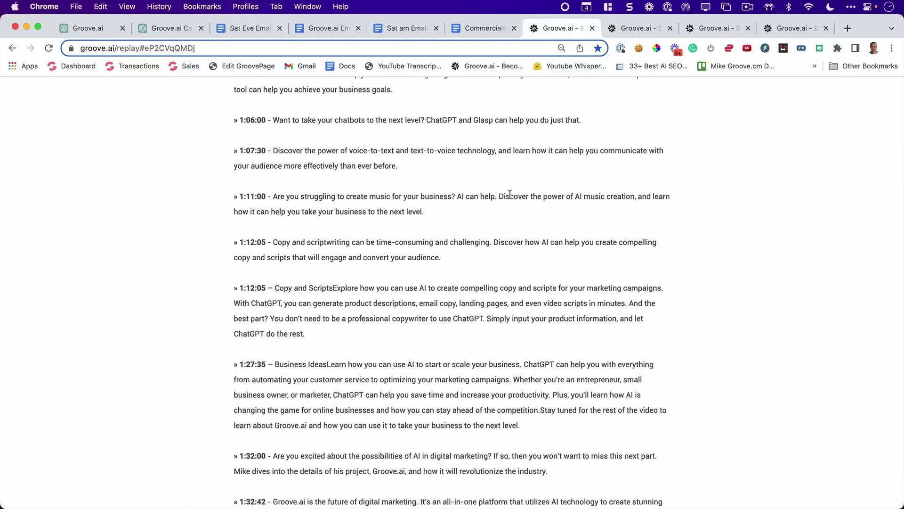
key("ctrl+1")
scroll(416, 224, "down", 5)
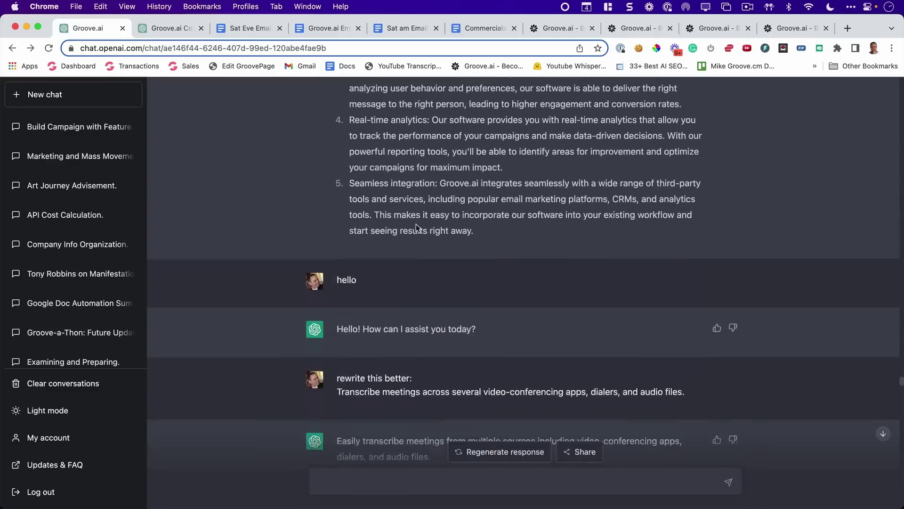
scroll(416, 224, "down", 5)
scroll(416, 225, "down", 5)
left_click(248, 29)
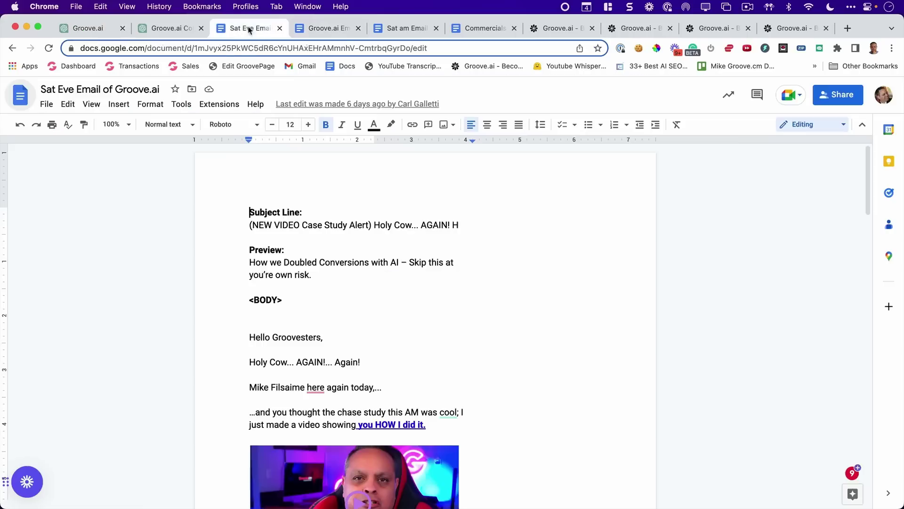
scroll(368, 184, "down", 4)
scroll(368, 184, "down", 4)
scroll(367, 184, "down", 4)
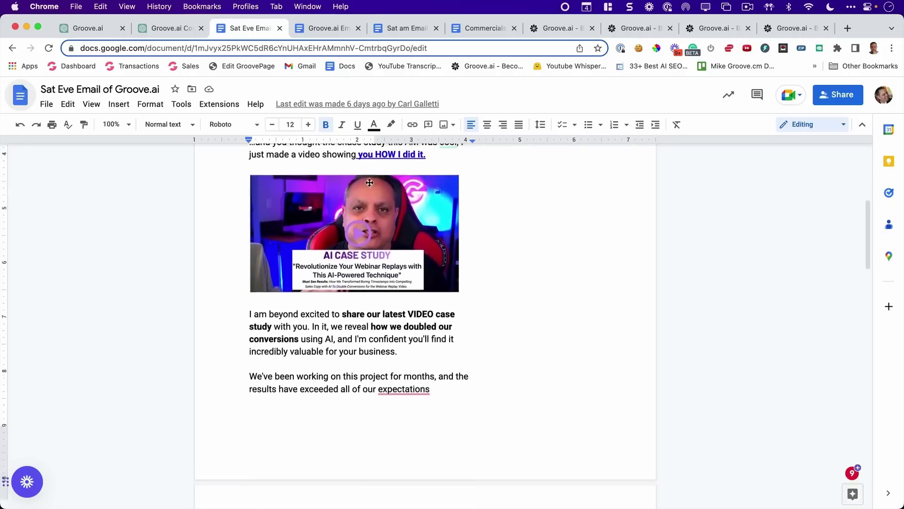
scroll(367, 184, "down", 4)
scroll(369, 183, "down", 5)
scroll(369, 183, "down", 5)
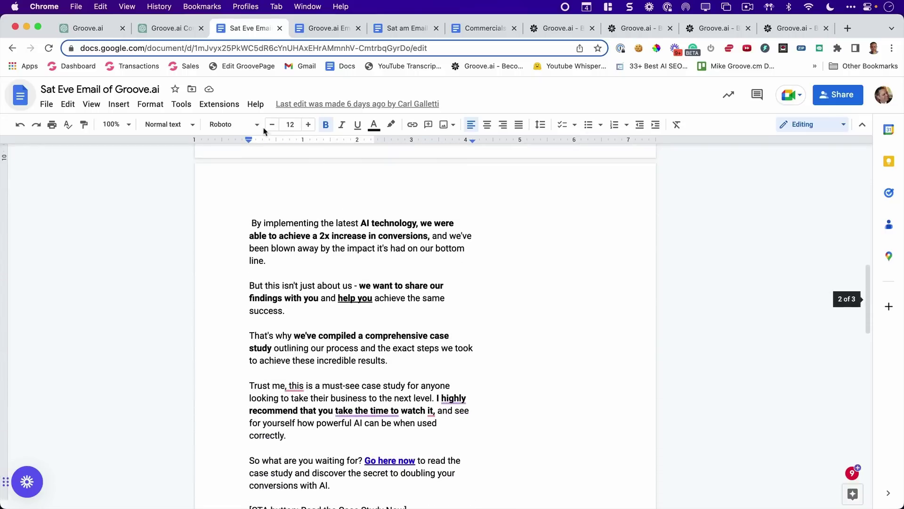
Read ChatGPT's case-study teaser email and its shorter preview snippet replies
left_click(88, 28)
scroll(428, 206, "down", 5)
scroll(428, 206, "down", 5)
scroll(428, 206, "down", 5)
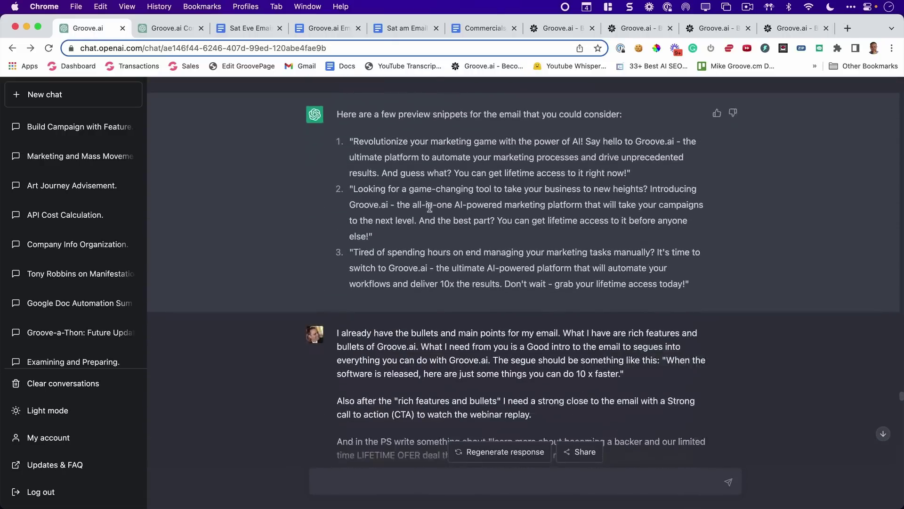
scroll(428, 206, "down", 3)
scroll(428, 207, "down", 5)
scroll(429, 207, "down", 5)
scroll(429, 207, "down", 5)
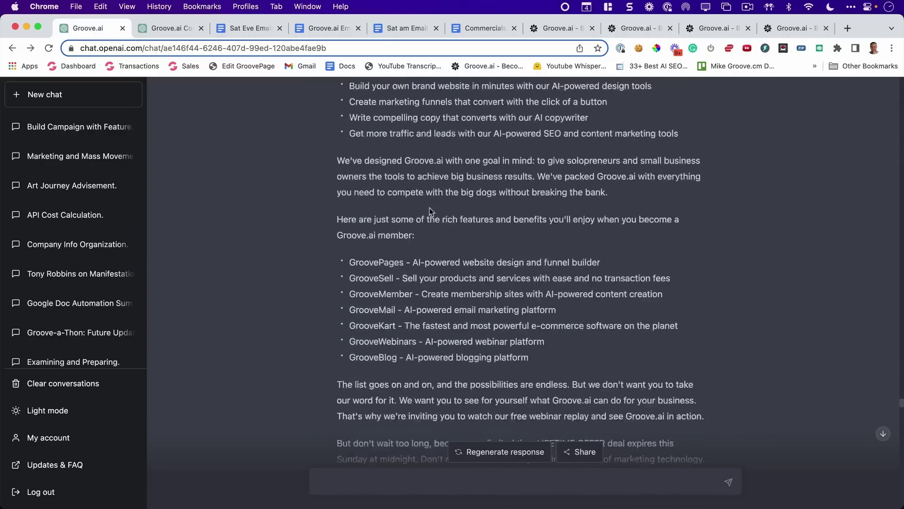
scroll(429, 207, "down", 4)
scroll(429, 207, "down", 5)
scroll(429, 208, "down", 5)
scroll(429, 207, "down", 3)
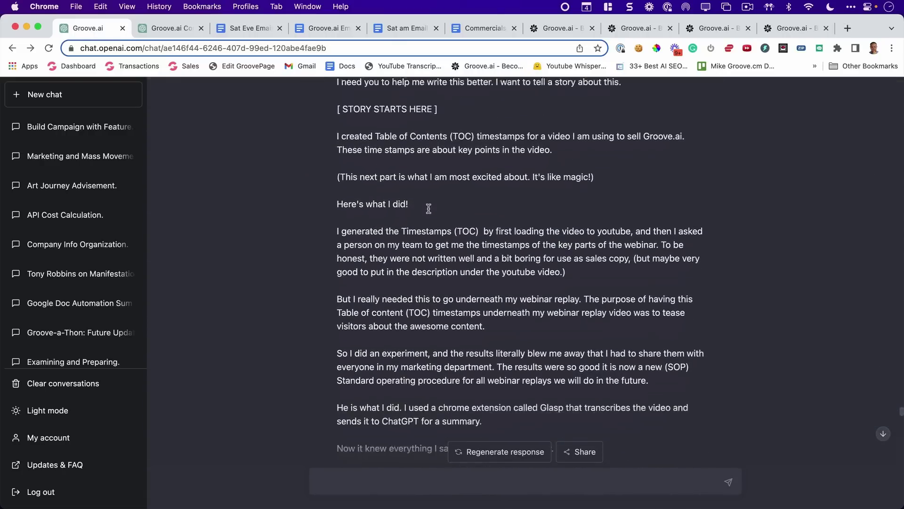
scroll(429, 207, "down", 3)
scroll(429, 209, "down", 5)
scroll(428, 209, "down", 5)
scroll(428, 208, "down", 5)
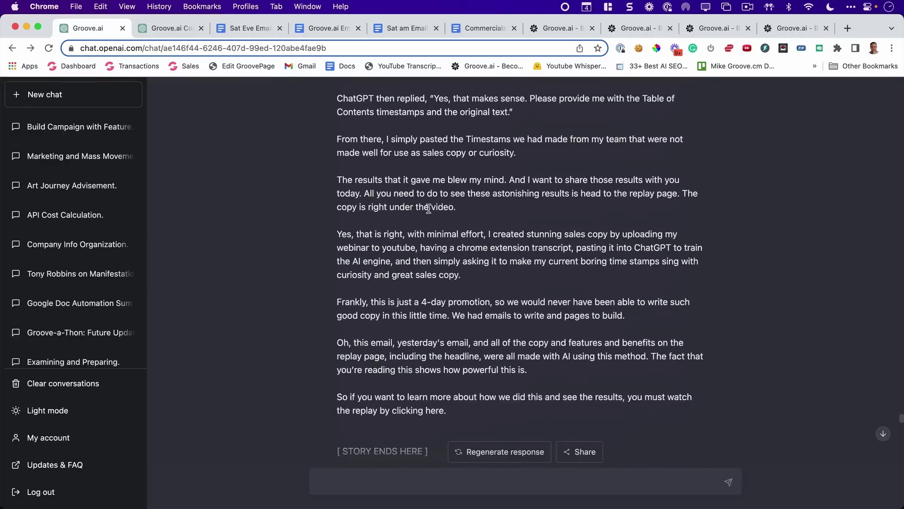
scroll(428, 208, "down", 5)
scroll(429, 208, "down", 5)
scroll(429, 208, "down", 8)
scroll(428, 209, "down", 2)
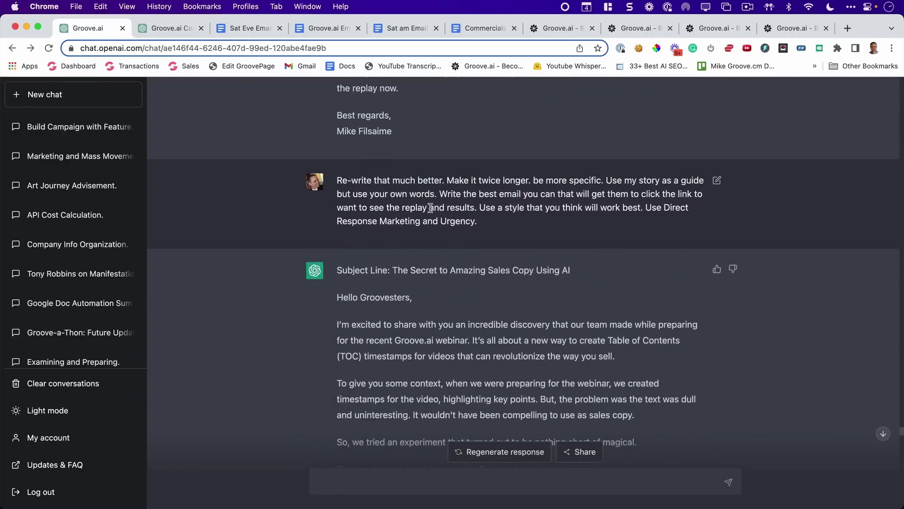
scroll(429, 208, "down", 3)
scroll(429, 207, "down", 8)
scroll(585, 197, "down", 6)
scroll(585, 197, "down", 5)
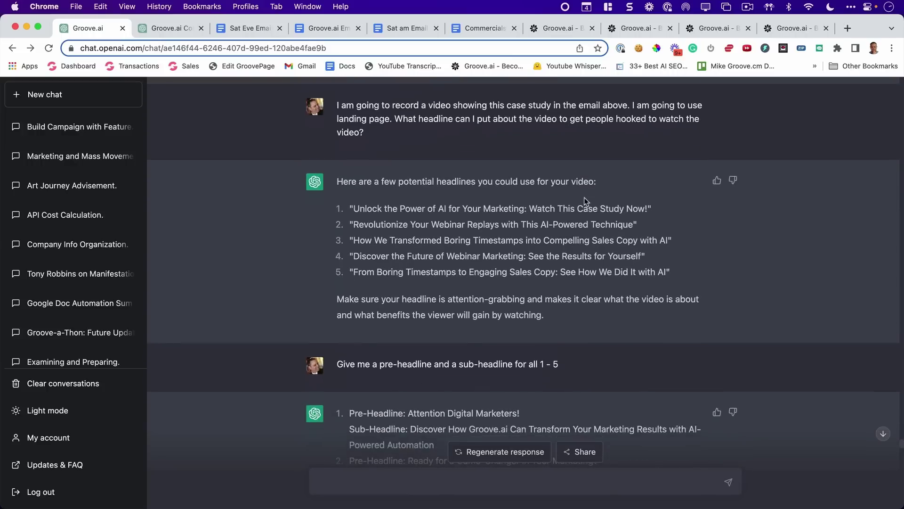
scroll(584, 197, "down", 3)
scroll(584, 198, "down", 6)
scroll(584, 198, "down", 4)
scroll(584, 197, "down", 5)
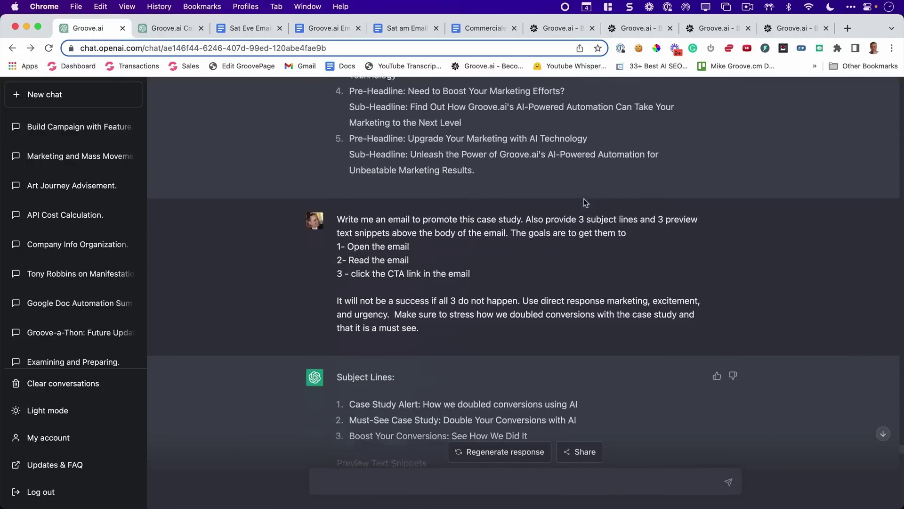
scroll(585, 197, "down", 3)
scroll(584, 198, "down", 3)
scroll(584, 199, "down", 8)
scroll(584, 199, "down", 6)
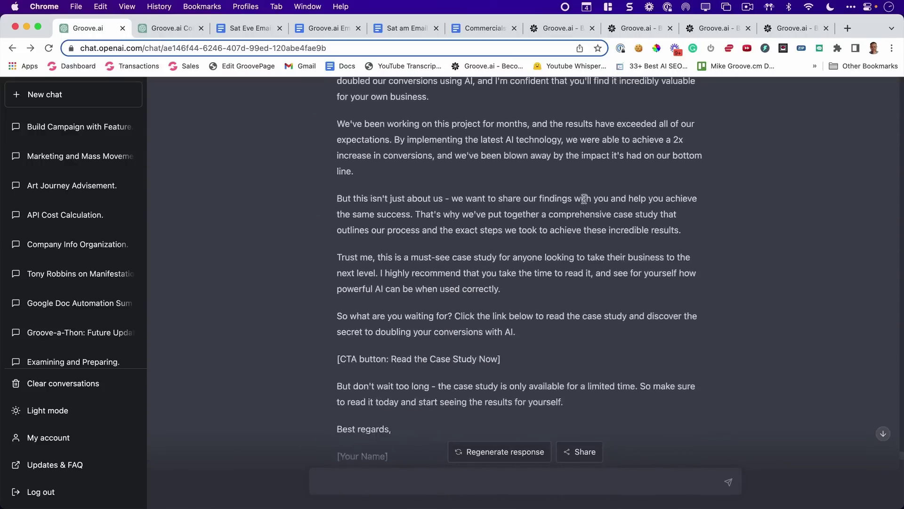
scroll(584, 199, "down", 5)
scroll(583, 198, "down", 6)
scroll(583, 198, "down", 5)
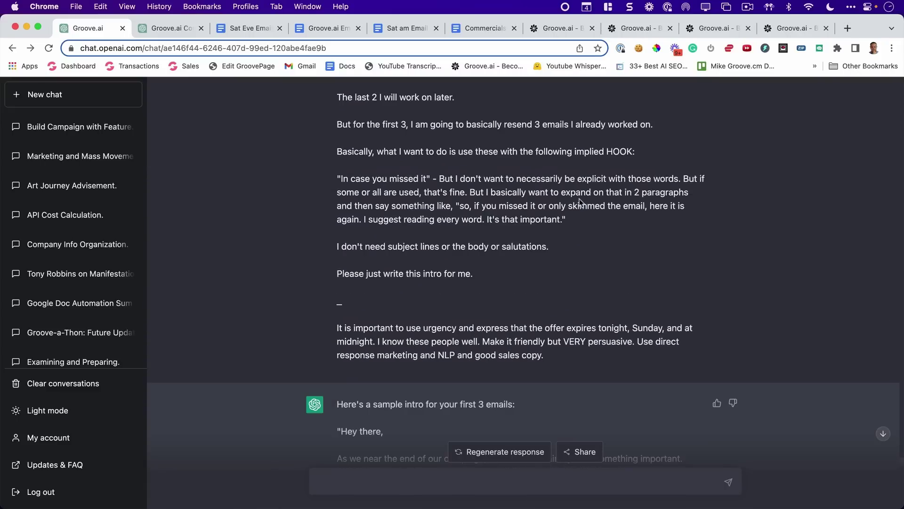
scroll(580, 203, "down", 5)
scroll(581, 203, "down", 4)
scroll(581, 203, "down", 8)
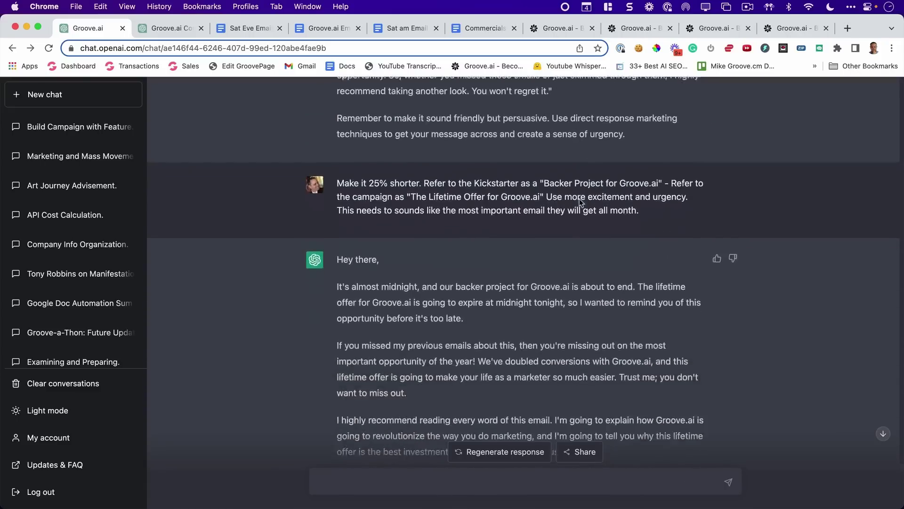
scroll(581, 203, "down", 4)
scroll(580, 203, "down", 6)
scroll(580, 203, "down", 5)
scroll(514, 250, "down", 10)
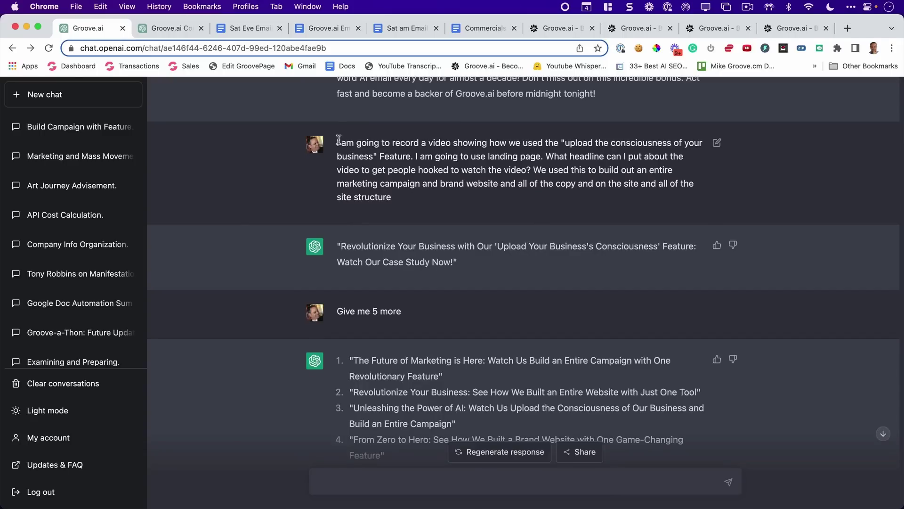
left_click_drag(337, 140, 429, 197)
left_click(434, 195)
scroll(433, 195, "down", 4)
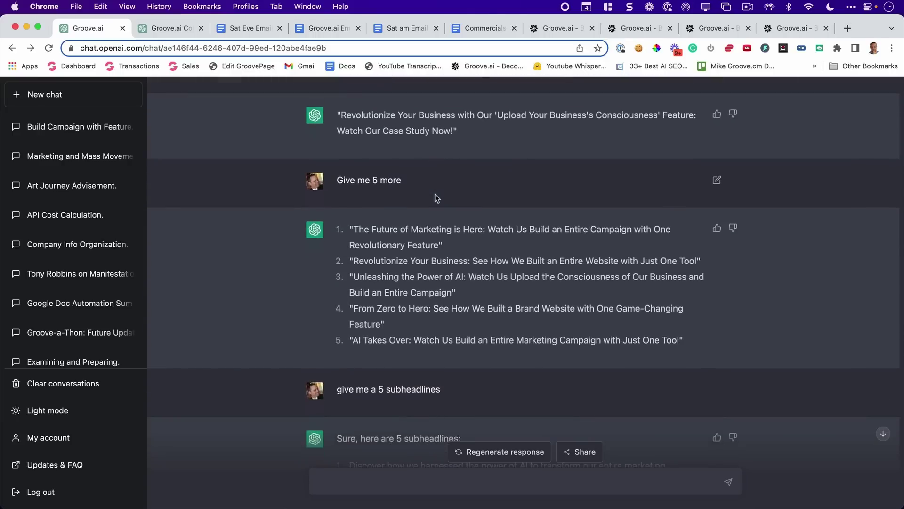
scroll(436, 196, "down", 5)
scroll(437, 197, "down", 5)
scroll(436, 196, "down", 4)
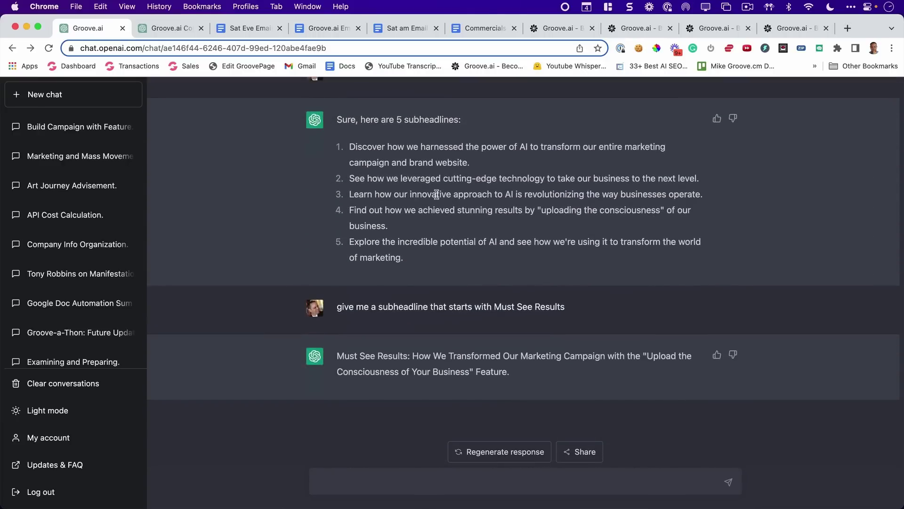
scroll(257, 158, "down", 2)
scroll(257, 158, "down", 2)
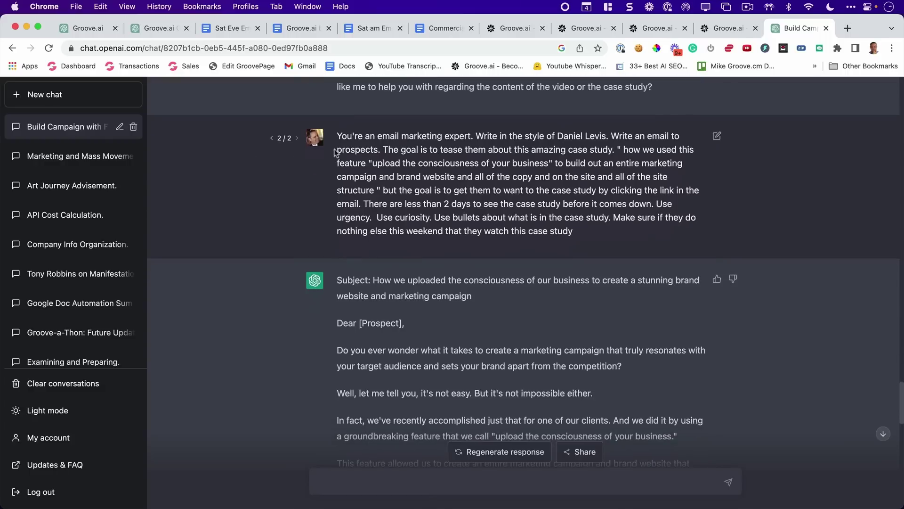
scroll(481, 162, "down", 1)
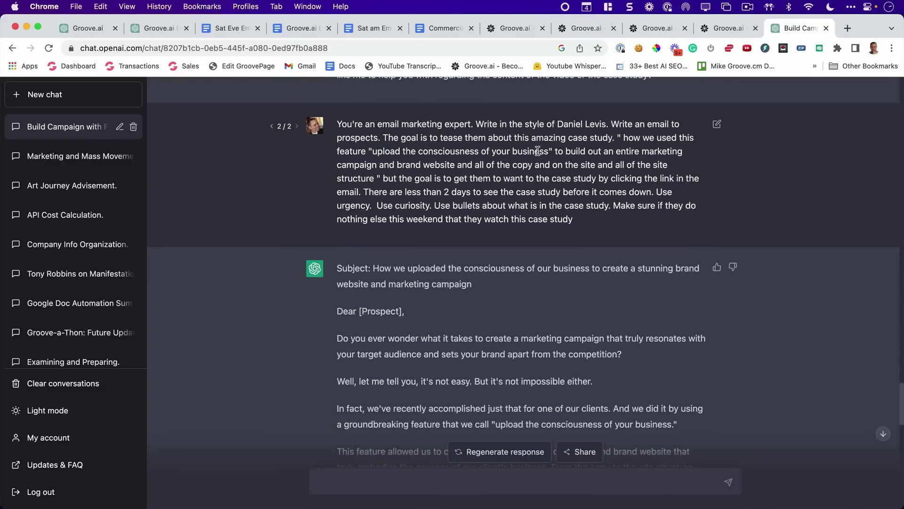
scroll(537, 151, "down", 3)
scroll(538, 150, "down", 3)
scroll(538, 151, "down", 3)
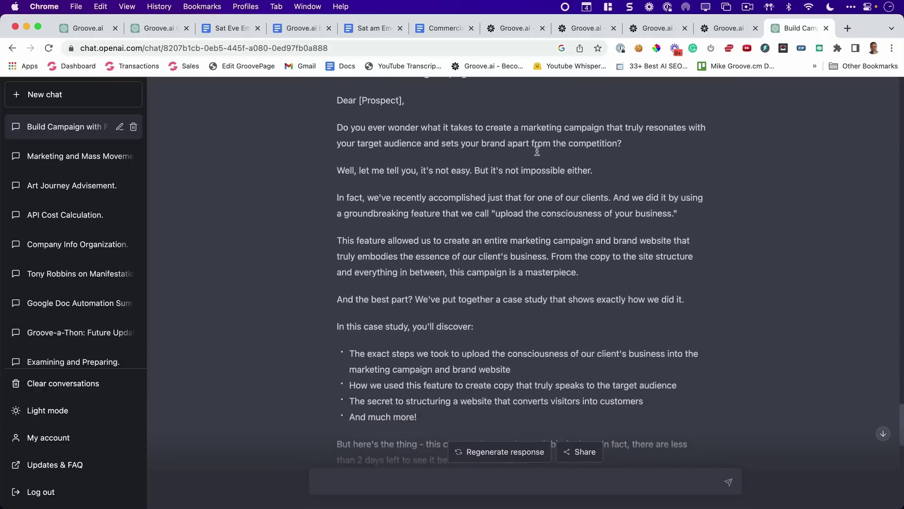
scroll(538, 151, "down", 2)
scroll(537, 154, "down", 2)
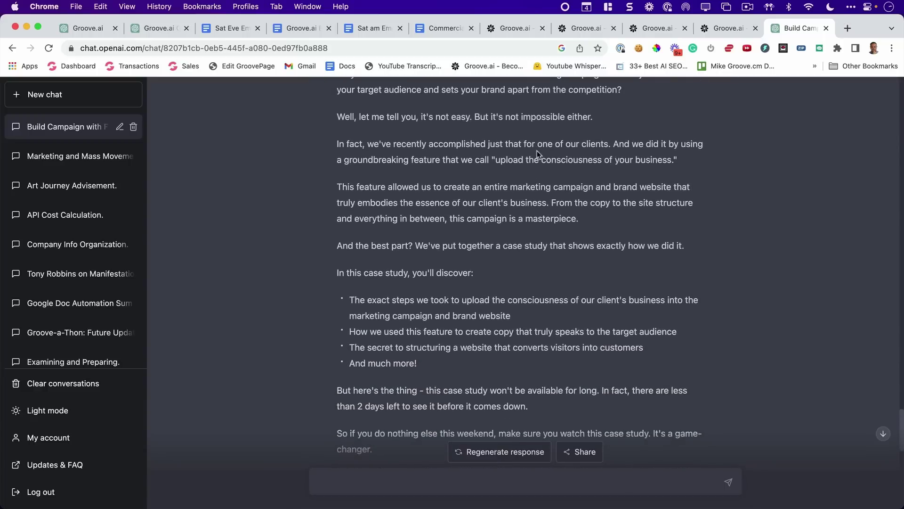
scroll(537, 154, "down", 2)
scroll(538, 153, "down", 3)
scroll(537, 154, "down", 3)
scroll(537, 153, "down", 3)
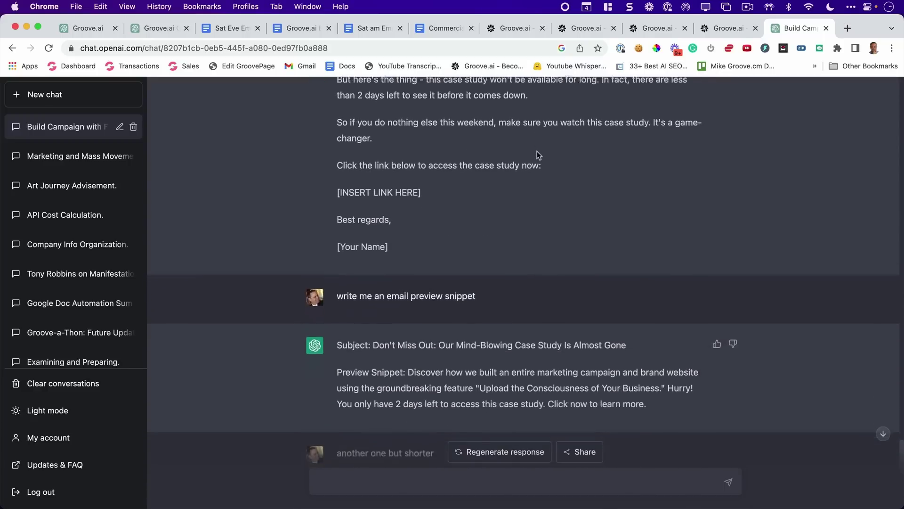
scroll(537, 152, "down", 3)
scroll(537, 151, "down", 3)
scroll(538, 151, "down", 2)
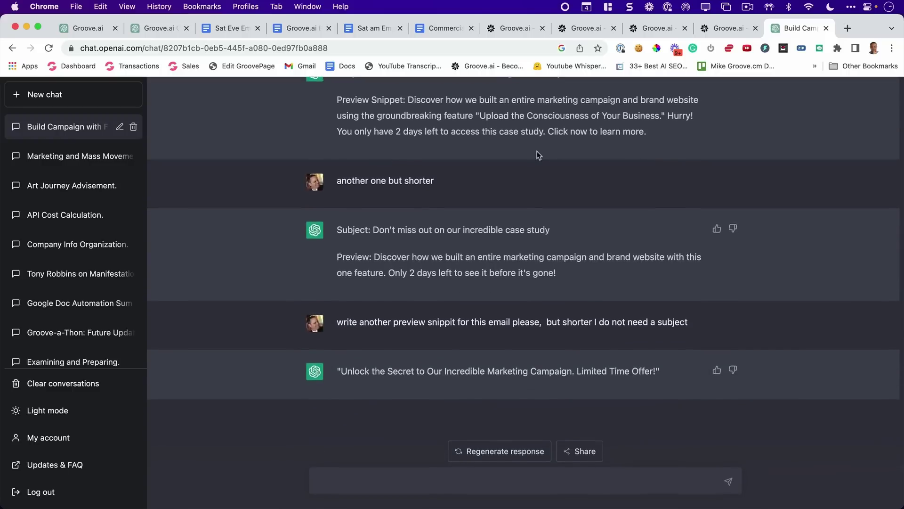
Reread the Sat Eve Email draft, highlighting its subject line and then its body
key("super+3")
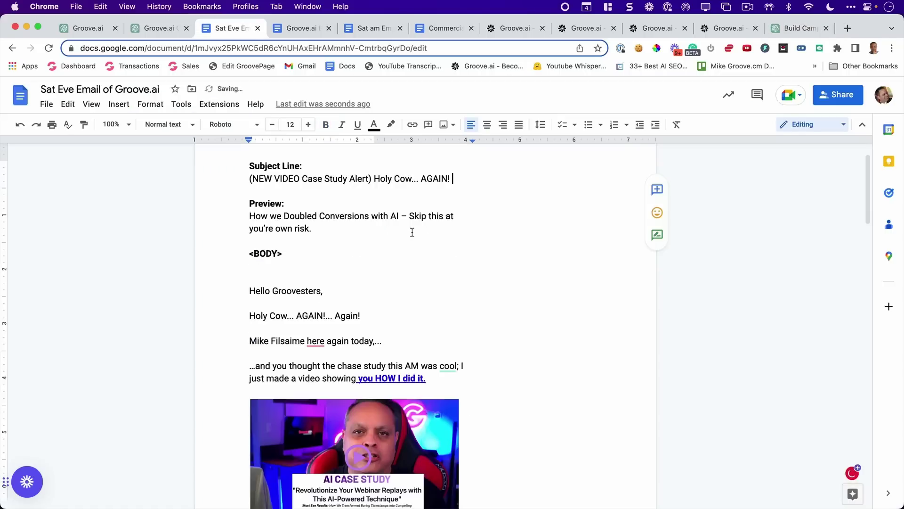
left_click_drag(449, 182, 307, 183)
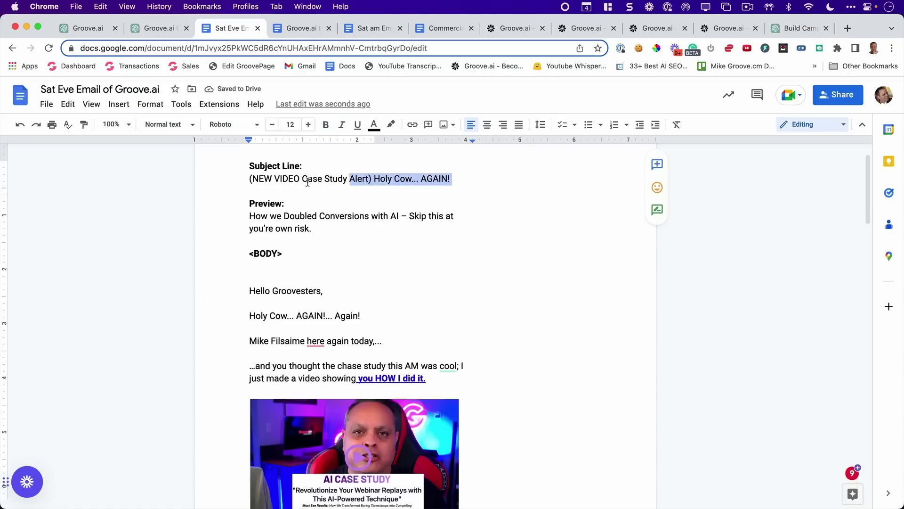
left_click(325, 223)
scroll(324, 223, "down", 3)
scroll(324, 223, "down", 8)
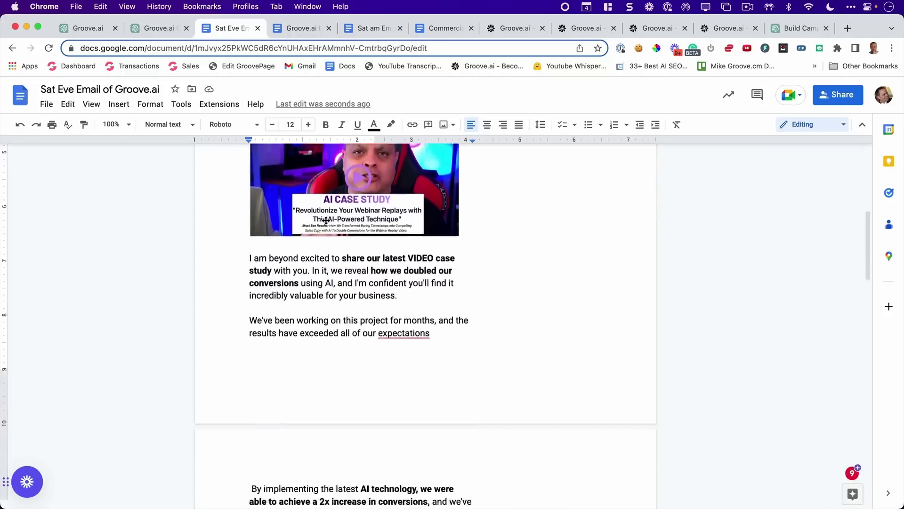
scroll(326, 224, "down", 6)
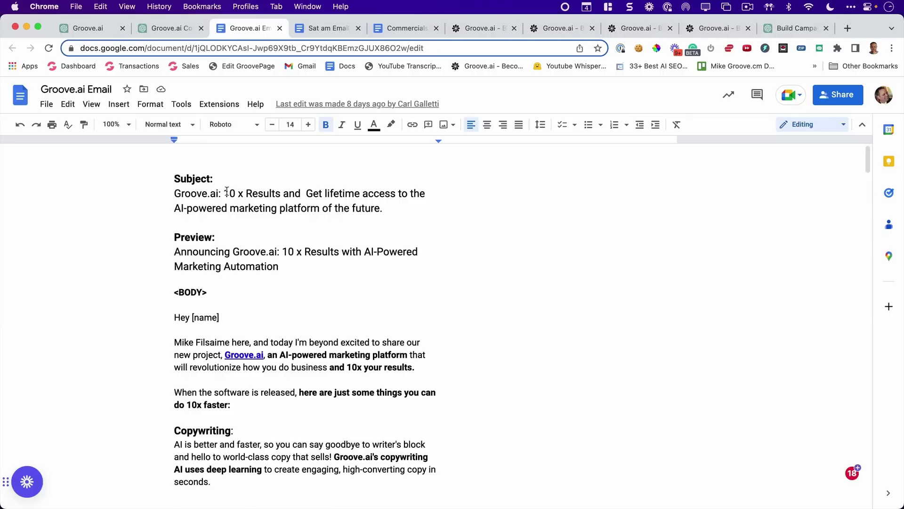
scroll(336, 192, "down", 5)
scroll(337, 192, "down", 4)
scroll(336, 192, "down", 2)
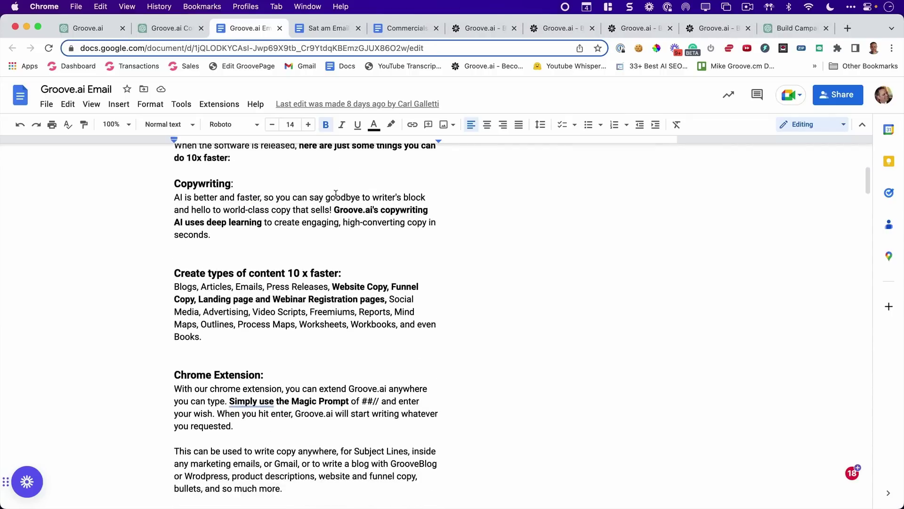
scroll(337, 191, "down", 4)
scroll(337, 195, "down", 5)
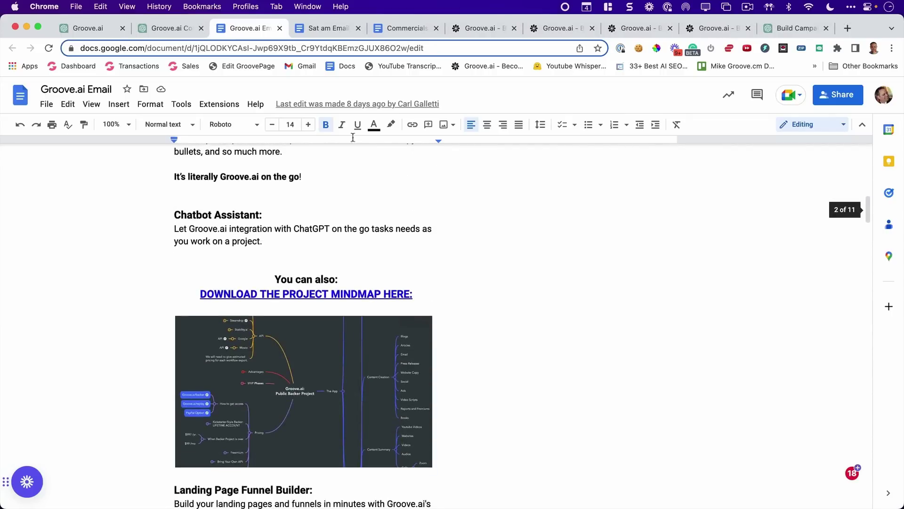
Close both email docs and compare the Groove.ai company chat with the Commercials script
left_click(279, 28)
left_click(306, 28)
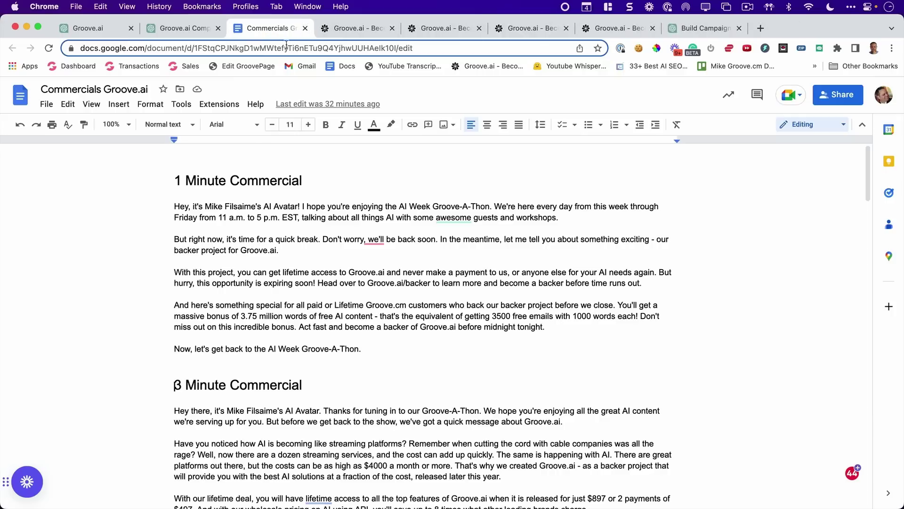
left_click(182, 29)
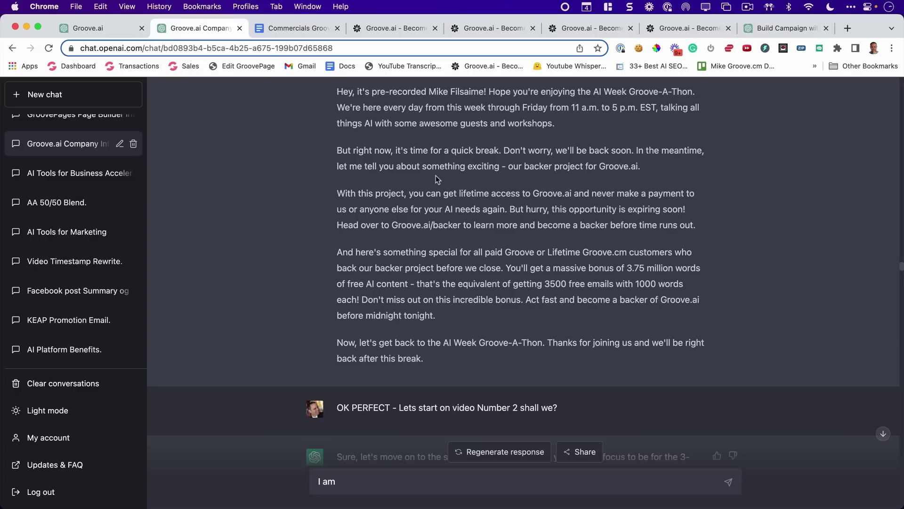
scroll(364, 107, "down", 2)
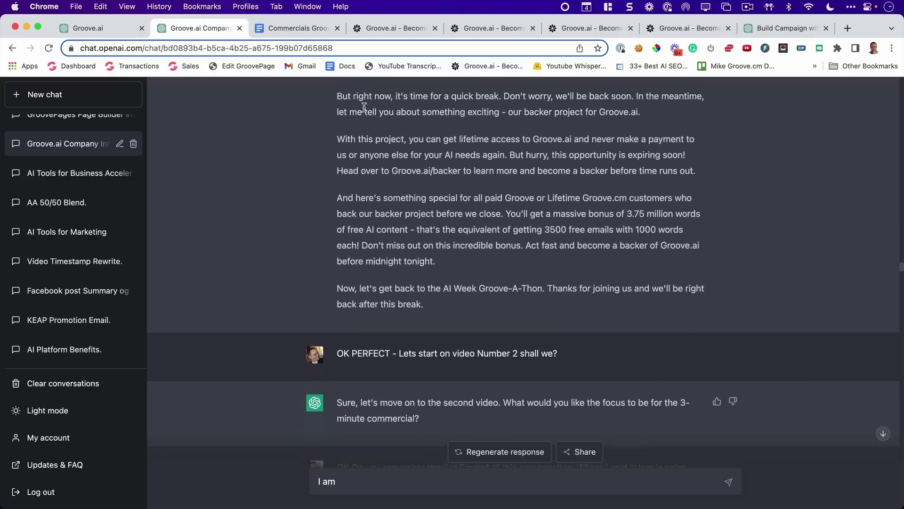
scroll(364, 106, "down", 2)
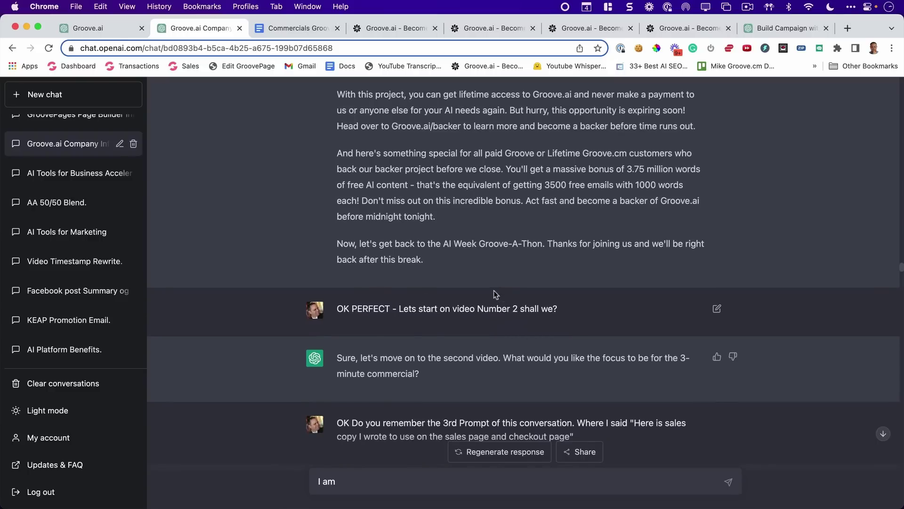
left_click(297, 28)
scroll(454, 185, "down", 1)
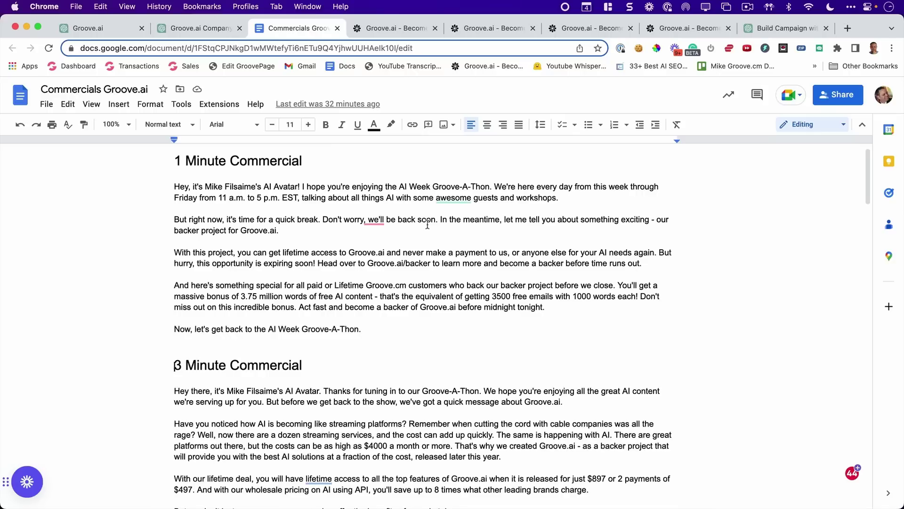
scroll(427, 225, "down", 5)
scroll(427, 225, "down", 2)
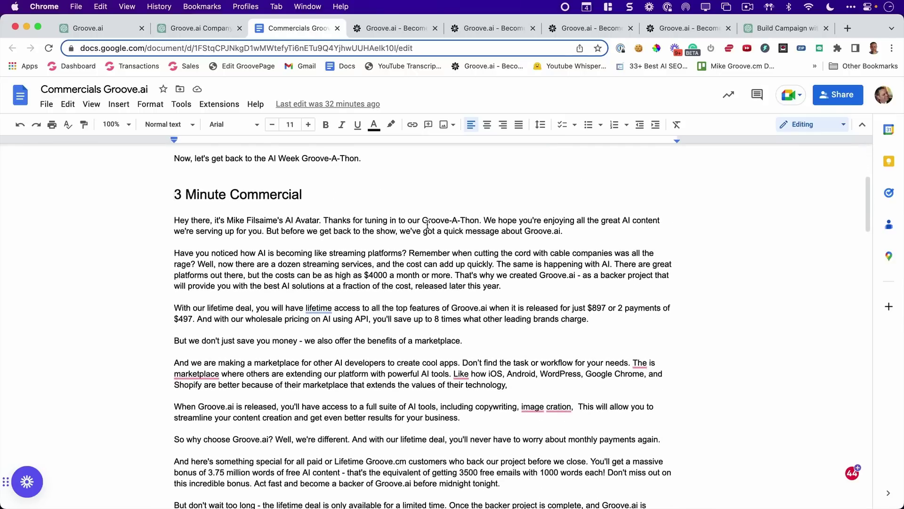
scroll(426, 224, "down", 10)
scroll(426, 225, "down", 3)
scroll(427, 225, "down", 5)
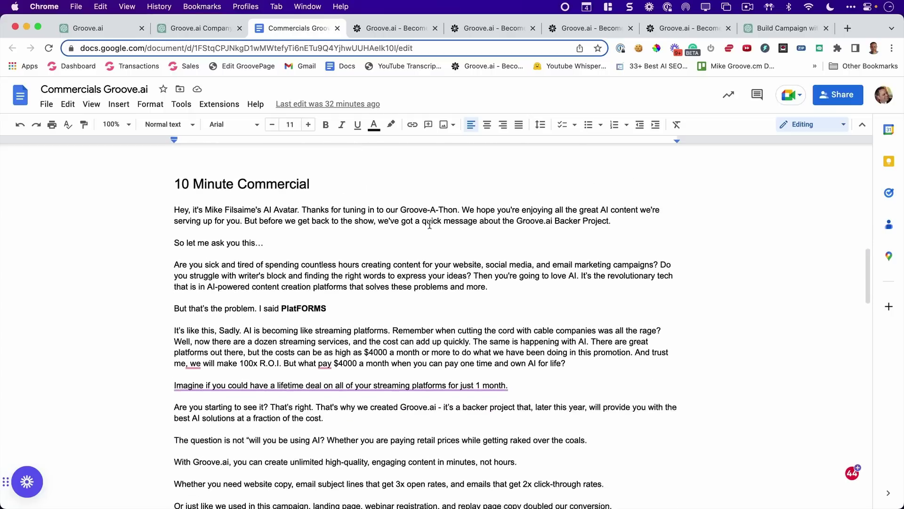
scroll(427, 226, "down", 3)
scroll(430, 224, "down", 4)
scroll(430, 224, "down", 4)
scroll(292, 226, "down", 4)
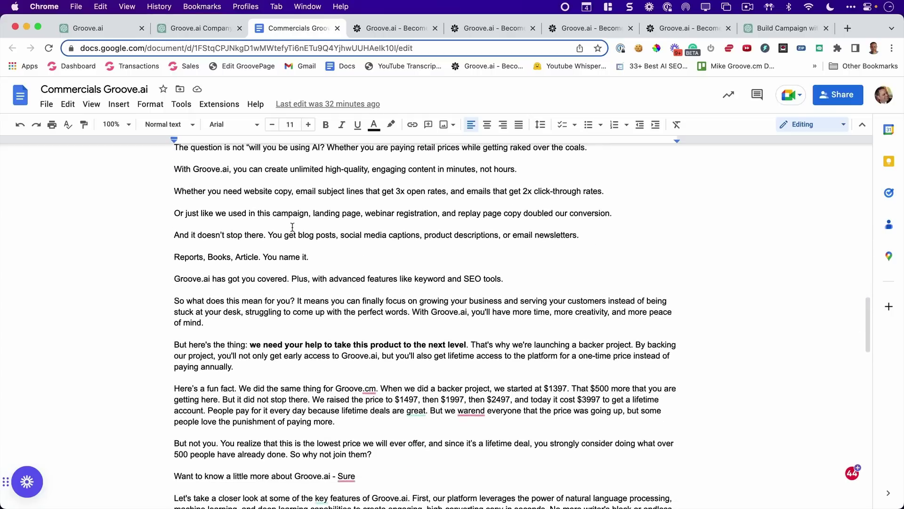
scroll(292, 226, "down", 3)
scroll(292, 226, "down", 3)
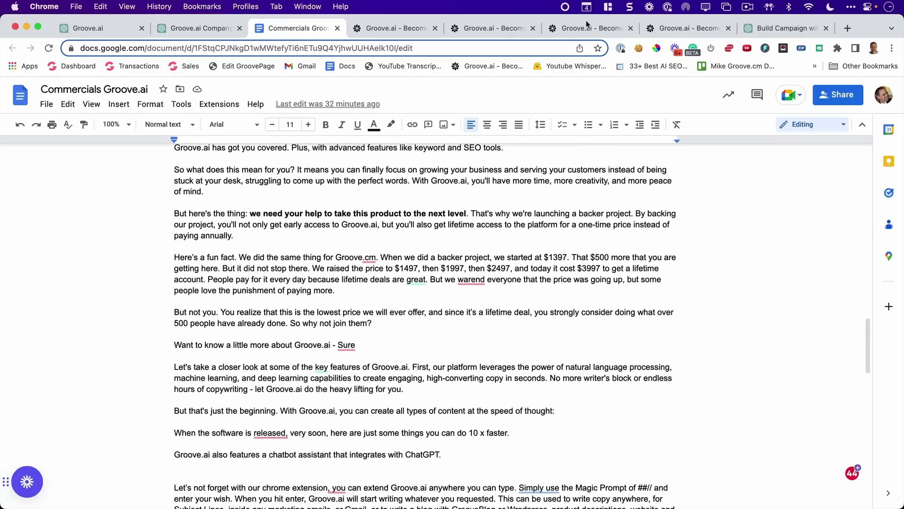
After reading the 3- and 10-minute scripts, switch to the groove.ai/backer page
left_click(492, 28)
scroll(640, 122, "down", 2)
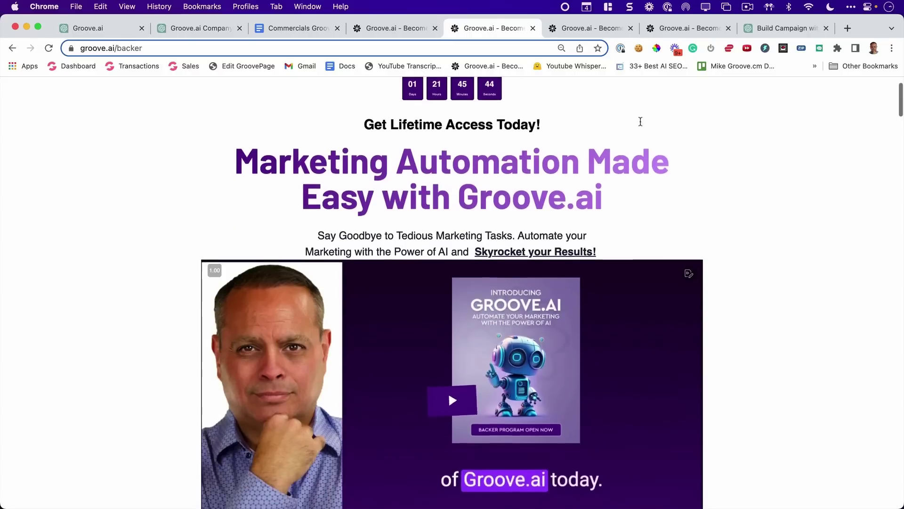
scroll(640, 122, "down", 2)
scroll(459, 322, "down", 2)
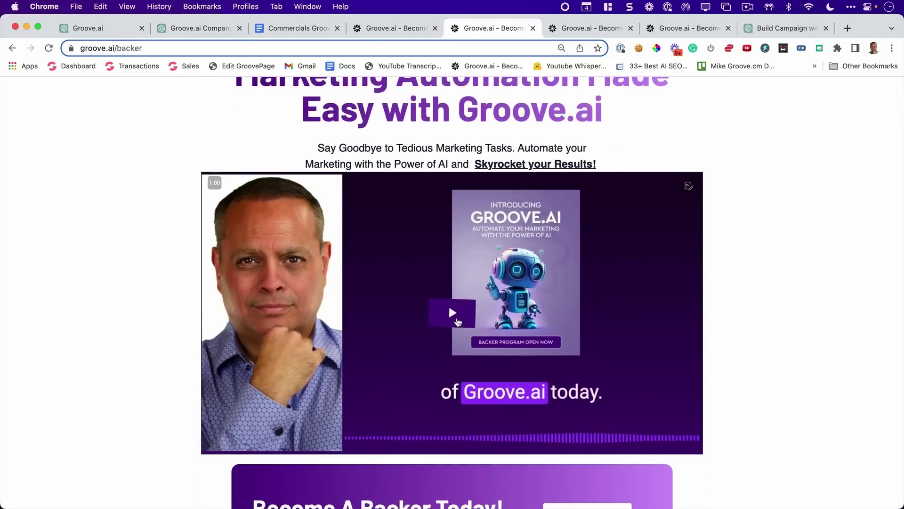
Briefly play the Mike Filsaime AI avatar intro video, then pause it
left_click(458, 321)
left_click(239, 446)
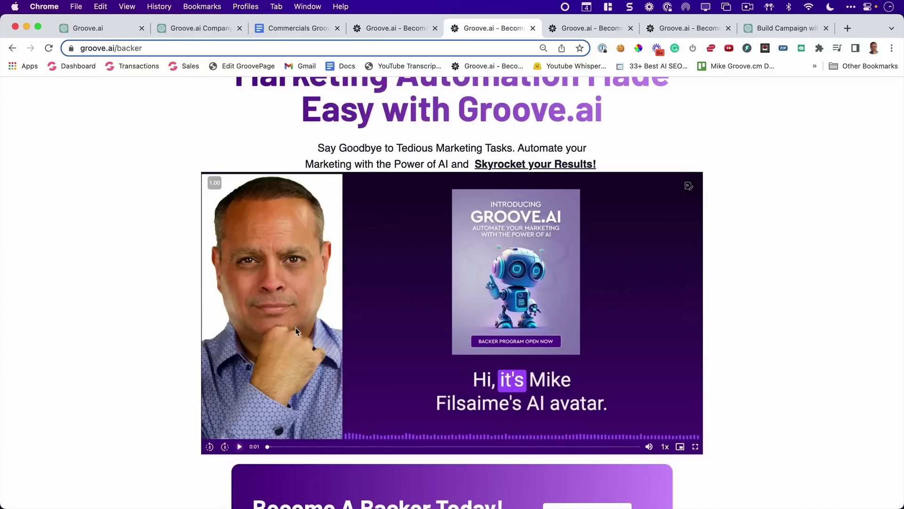
Read the replay page's timestamps, features, lifetime-access order form and FAQ
key("ctrl+shift+Tab")
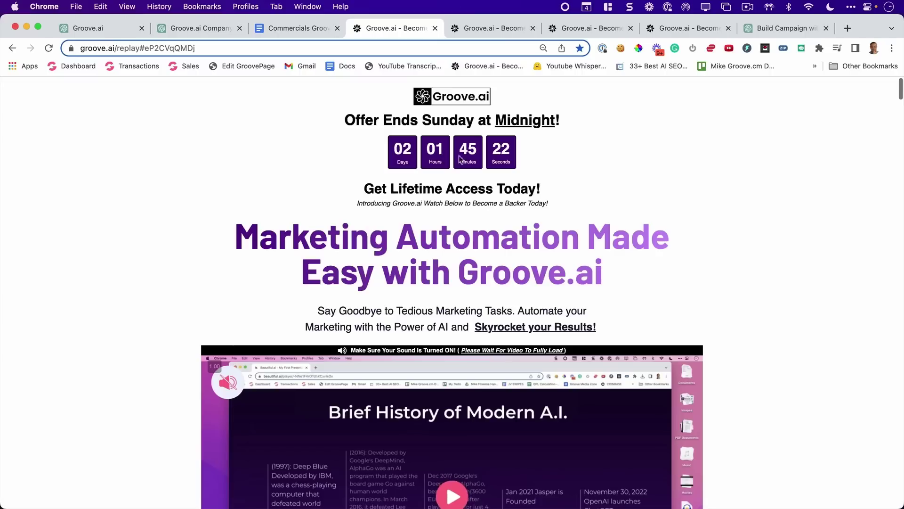
scroll(542, 159, "down", 3)
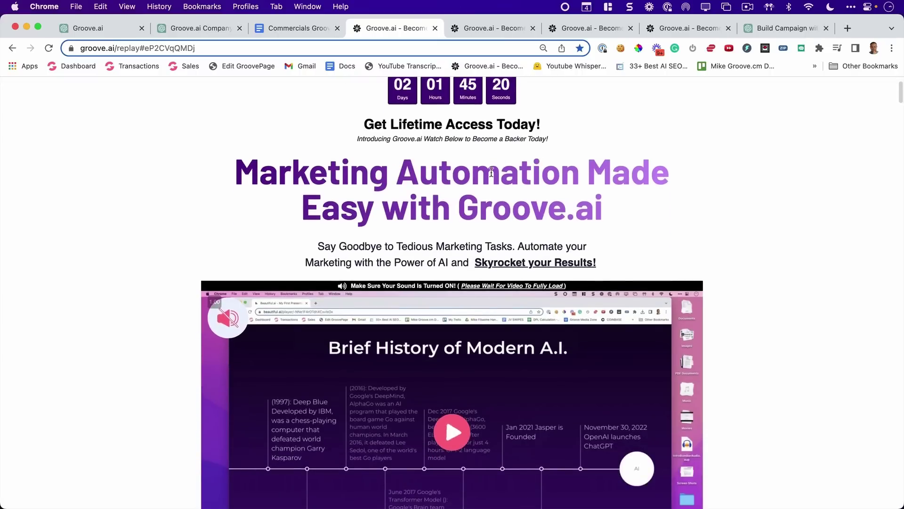
scroll(488, 174, "down", 5)
scroll(488, 173, "down", 5)
scroll(452, 212, "down", 5)
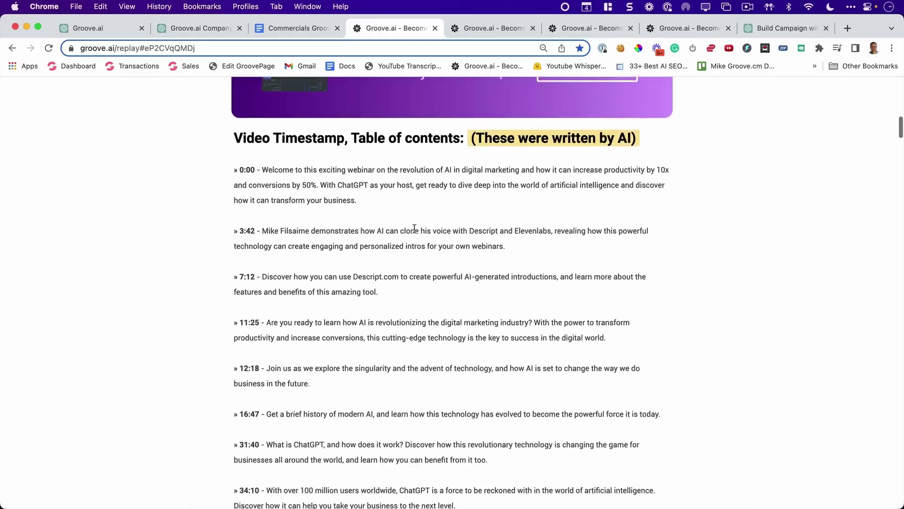
scroll(415, 227, "down", 2)
scroll(415, 227, "down", 2)
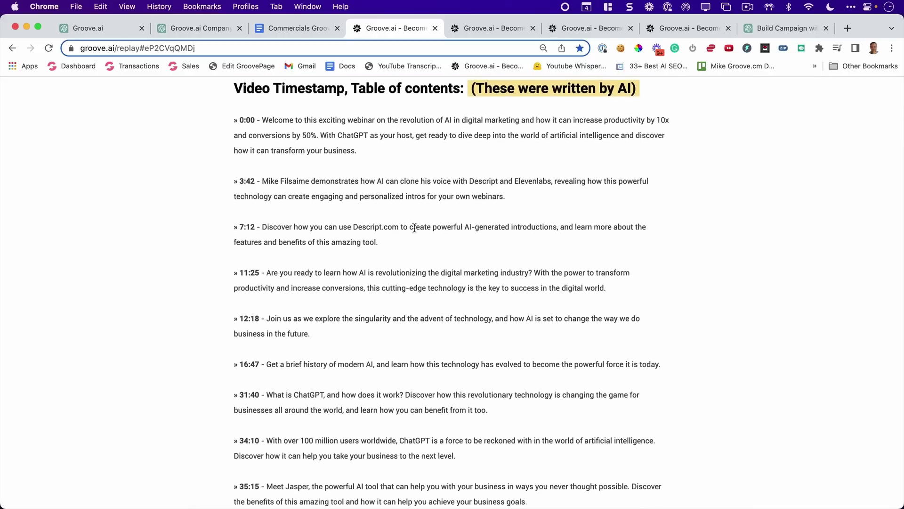
scroll(415, 228, "down", 5)
scroll(415, 227, "down", 3)
scroll(415, 228, "down", 3)
scroll(413, 233, "down", 3)
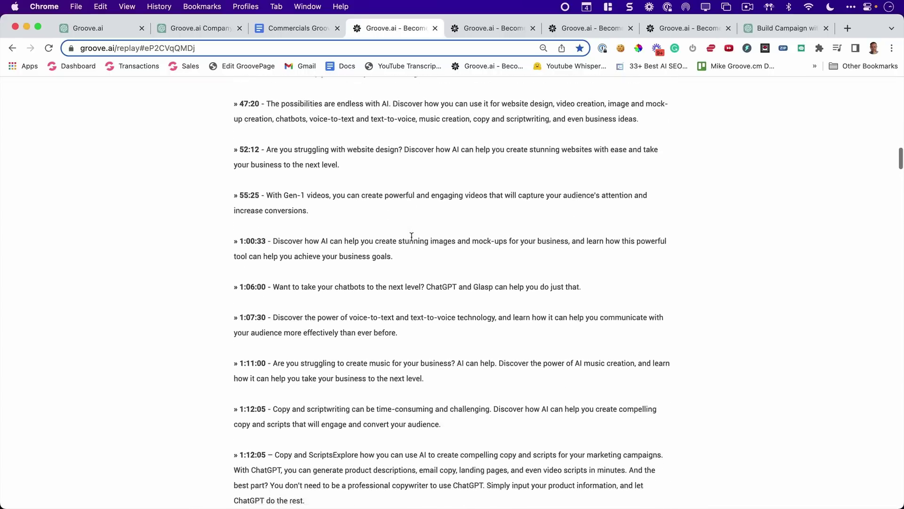
scroll(411, 235, "down", 3)
scroll(412, 235, "down", 2)
scroll(403, 234, "down", 4)
scroll(391, 230, "down", 2)
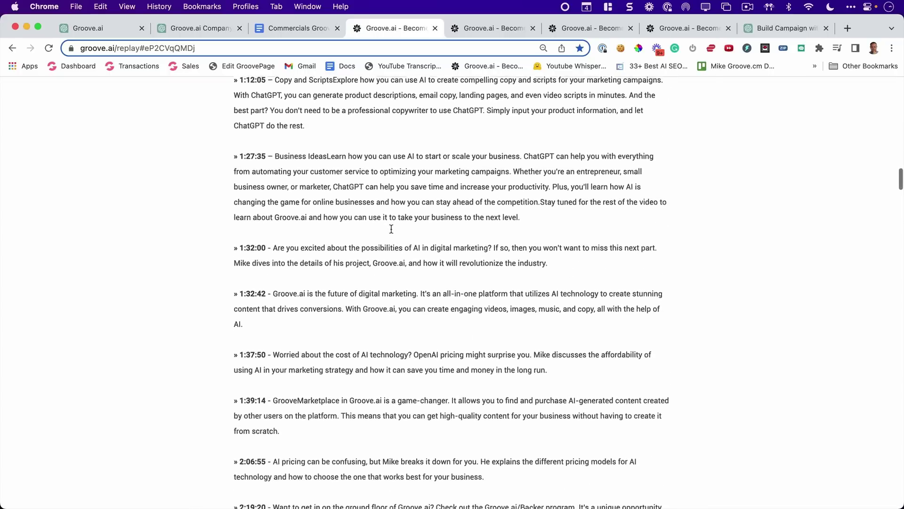
scroll(392, 230, "down", 3)
scroll(391, 230, "down", 3)
scroll(391, 230, "down", 2)
scroll(393, 230, "down", 6)
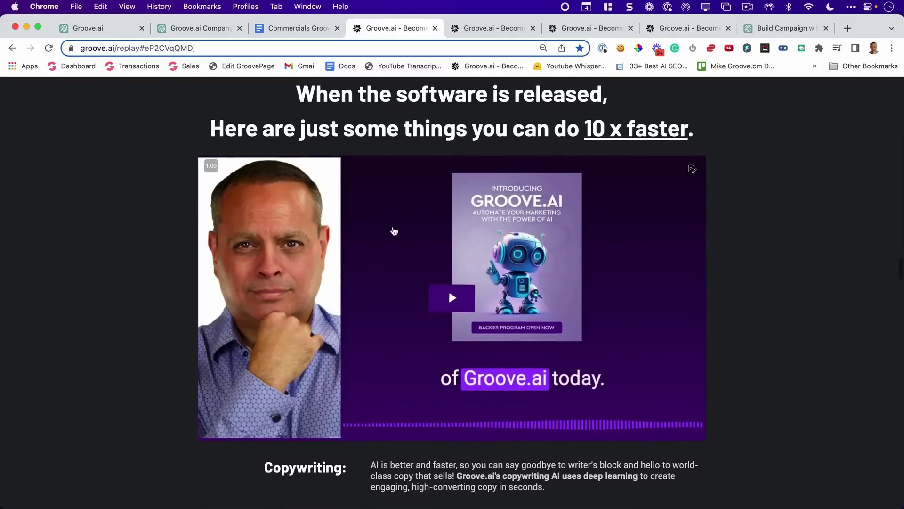
scroll(394, 231, "down", 2)
scroll(394, 231, "down", 2)
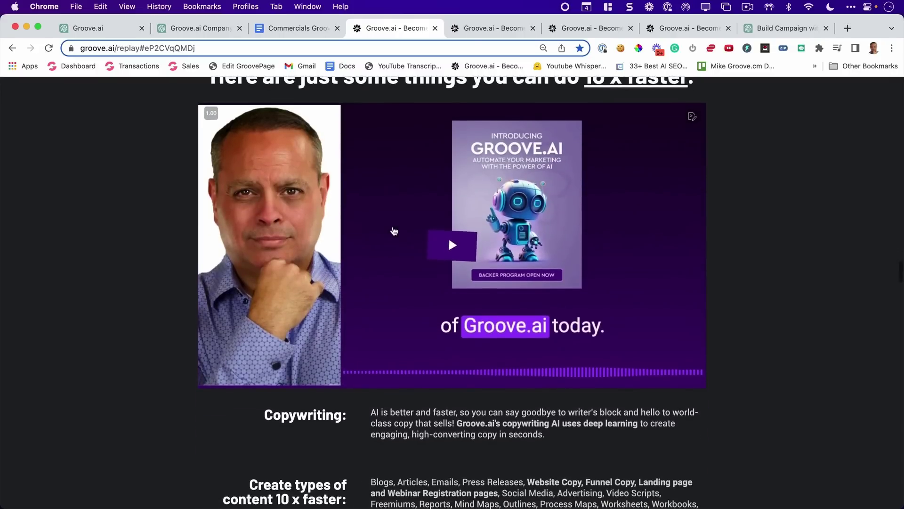
scroll(394, 231, "down", 1)
scroll(394, 231, "down", 2)
scroll(394, 231, "down", 4)
scroll(394, 231, "down", 4)
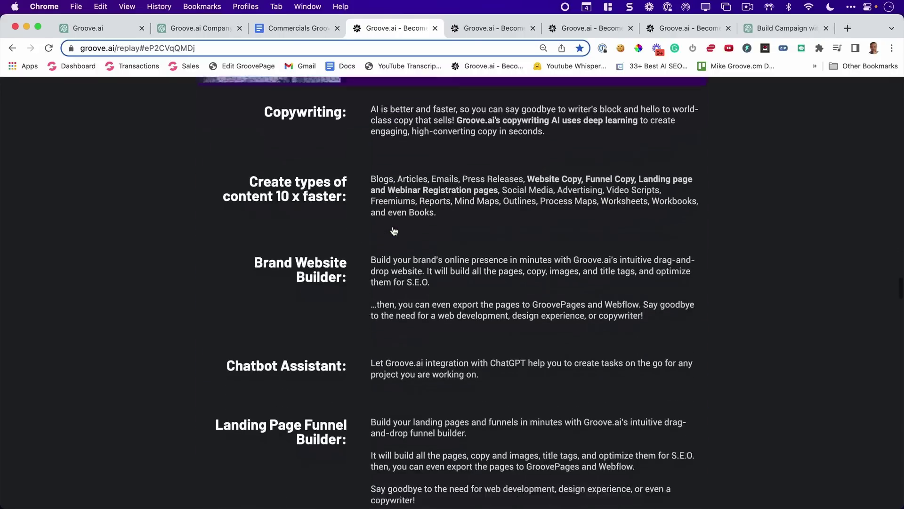
scroll(394, 231, "down", 4)
scroll(394, 228, "down", 5)
scroll(394, 228, "down", 5)
scroll(395, 228, "down", 3)
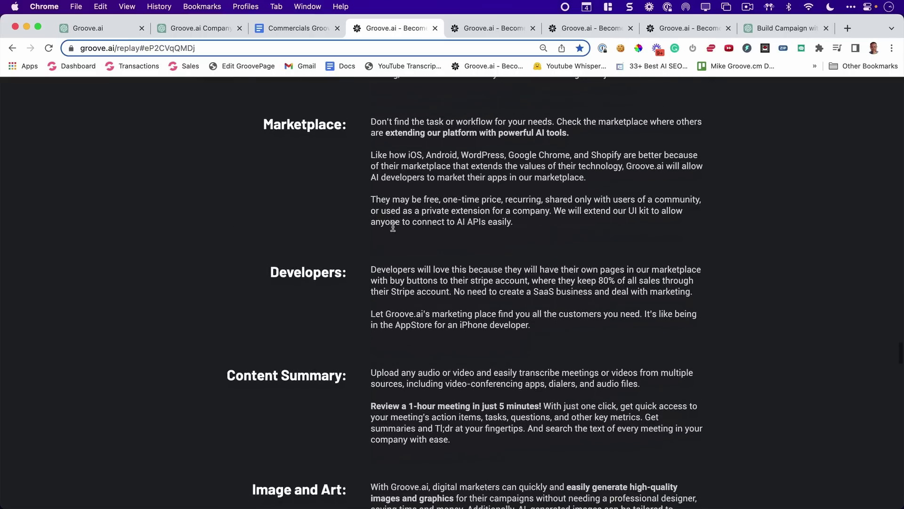
scroll(396, 227, "down", 5)
scroll(397, 227, "down", 5)
scroll(396, 227, "down", 3)
scroll(397, 227, "down", 5)
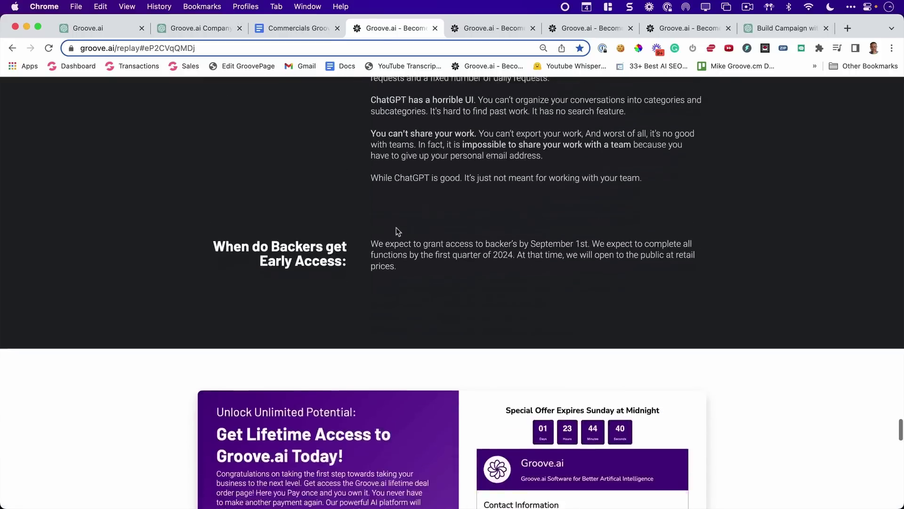
scroll(397, 227, "down", 5)
scroll(351, 214, "down", 2)
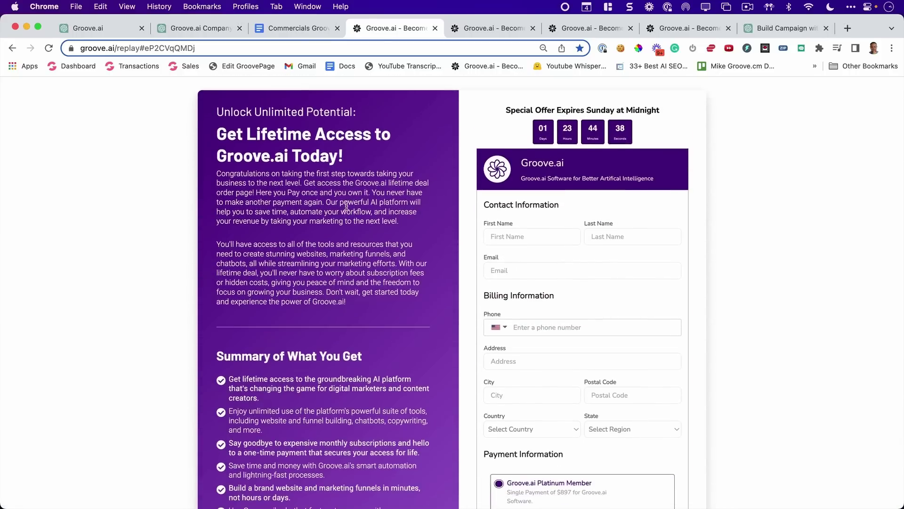
scroll(348, 205, "down", 2)
scroll(346, 206, "down", 4)
scroll(347, 205, "down", 5)
scroll(347, 206, "down", 5)
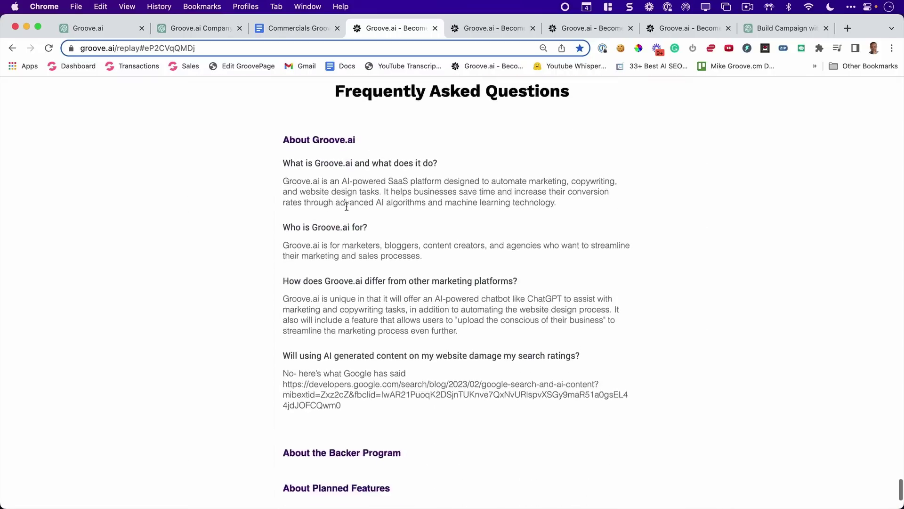
scroll(346, 206, "up", 1)
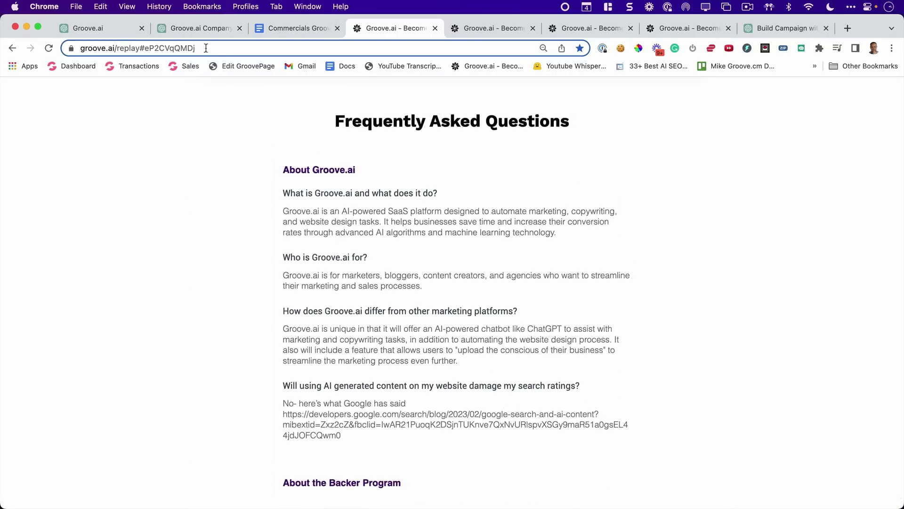
Share the campaign chat as a public ShareGPT page, review it, then close it
left_click(105, 28)
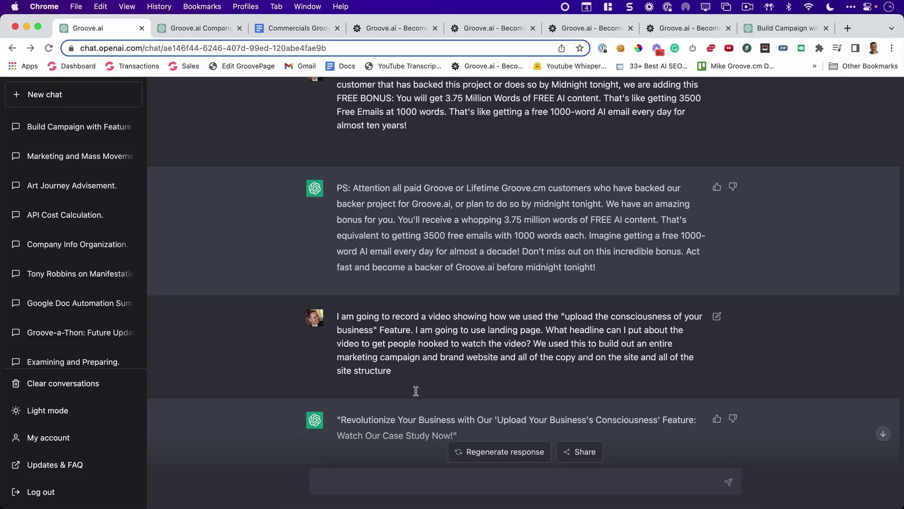
left_click(579, 452)
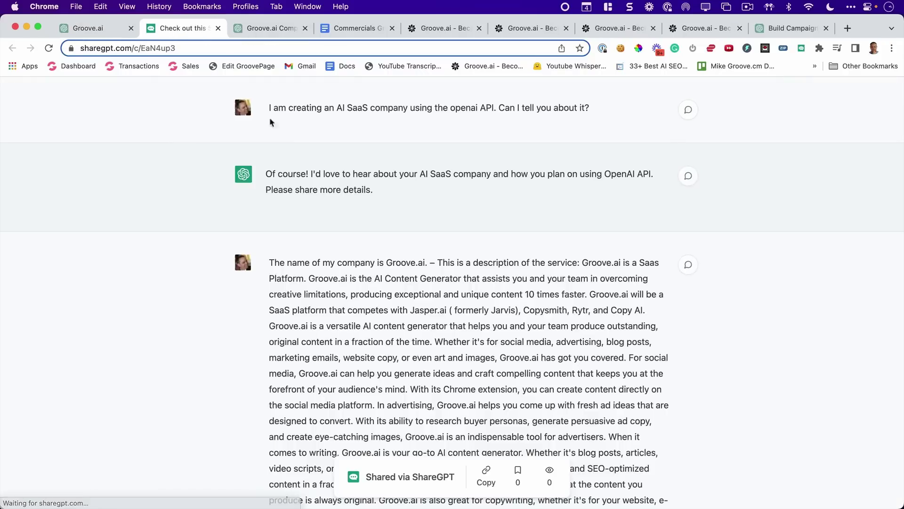
left_click(219, 28)
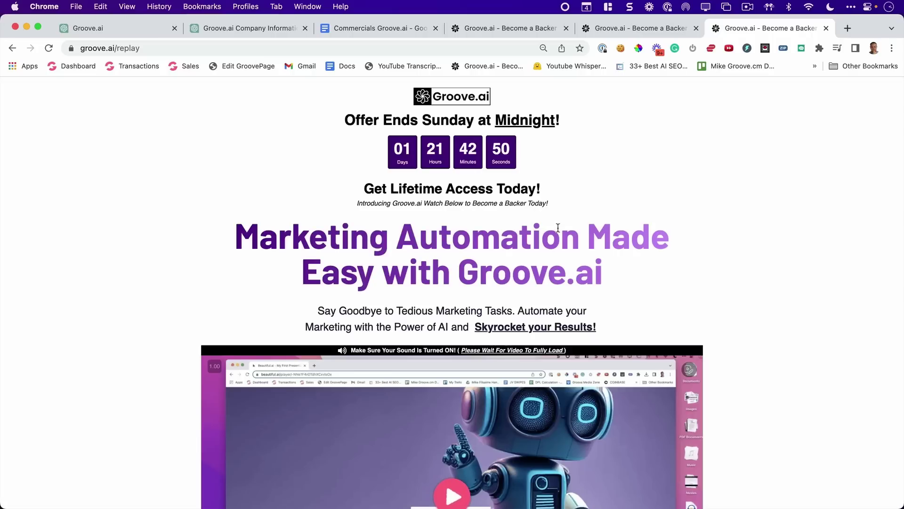
From the Become a Backer page, open the lifetime-access order form and select the four-payment $250.00 Platinum plan
left_click(492, 28)
scroll(493, 107, "down", 5)
scroll(504, 147, "down", 5)
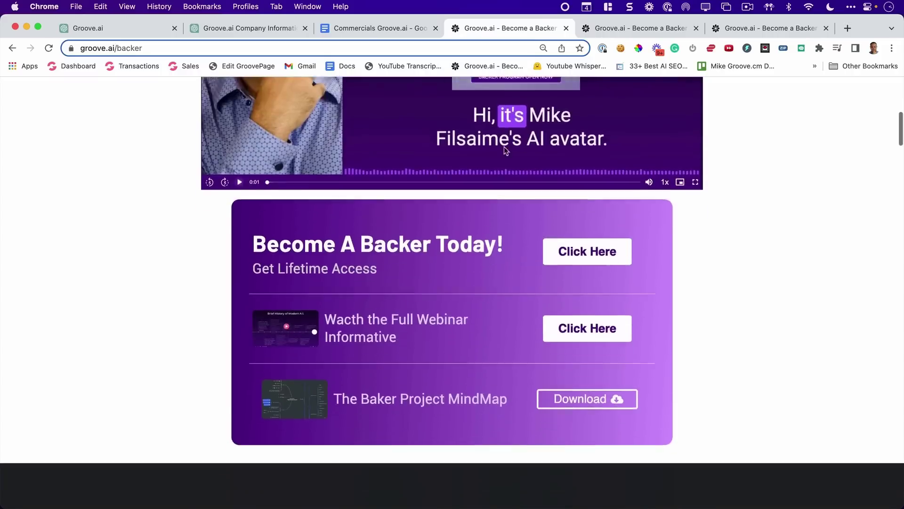
scroll(504, 147, "down", 1)
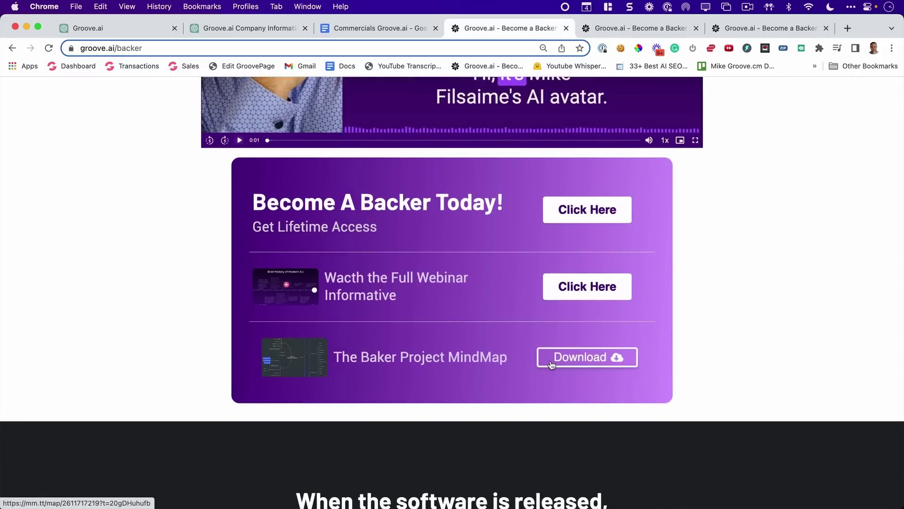
left_click(559, 209)
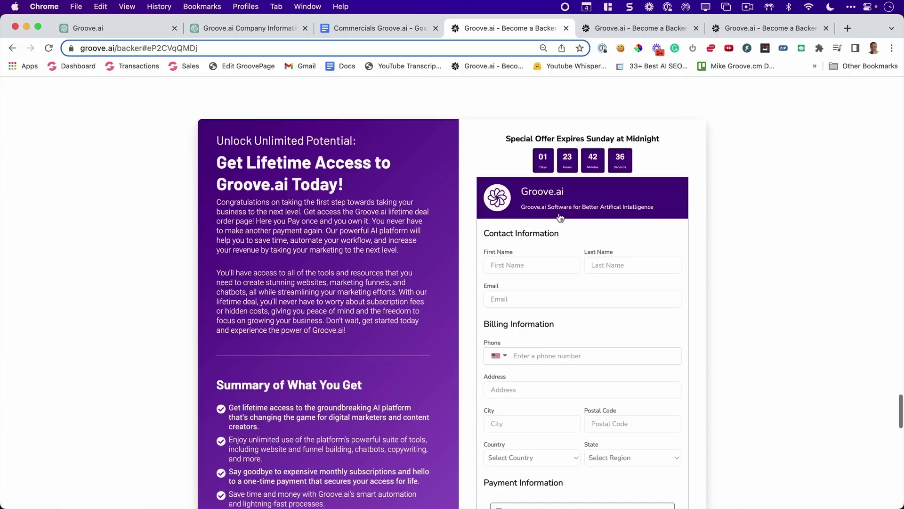
scroll(416, 210, "down", 3)
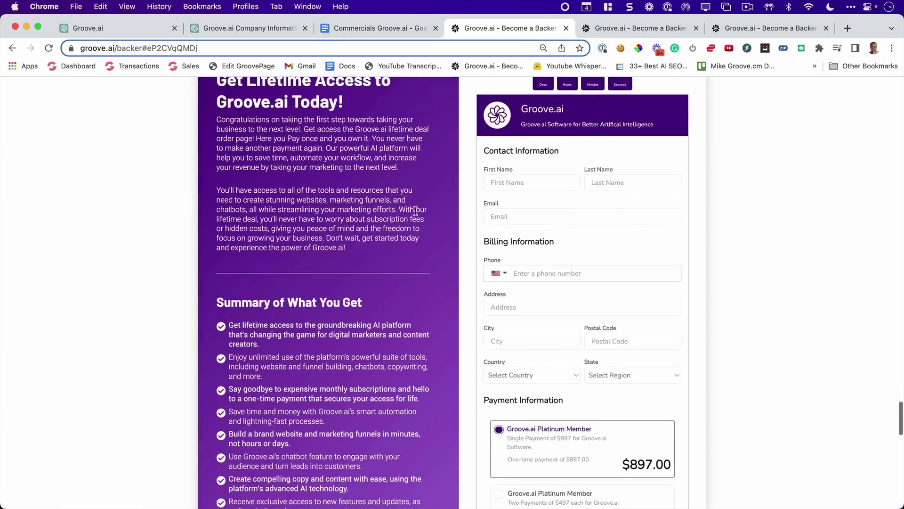
scroll(415, 210, "down", 3)
scroll(416, 210, "down", 4)
scroll(415, 210, "down", 2)
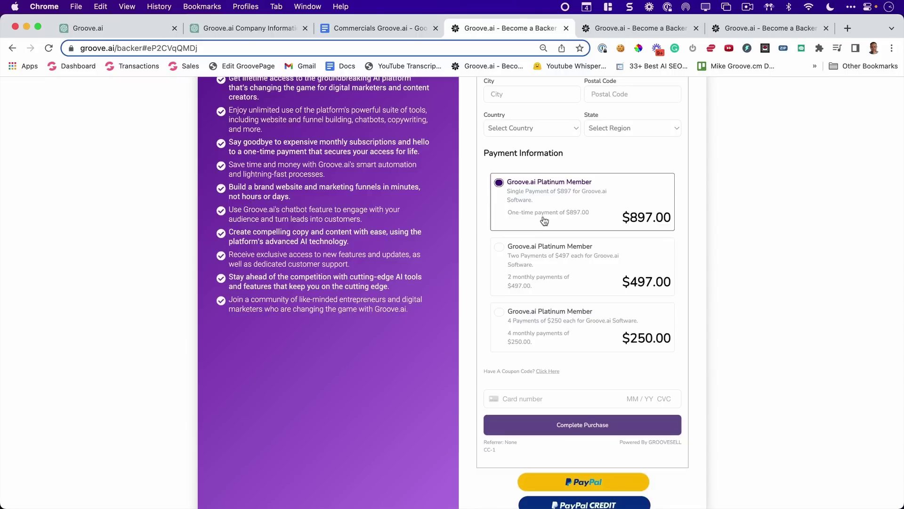
left_click(549, 273)
left_click(538, 320)
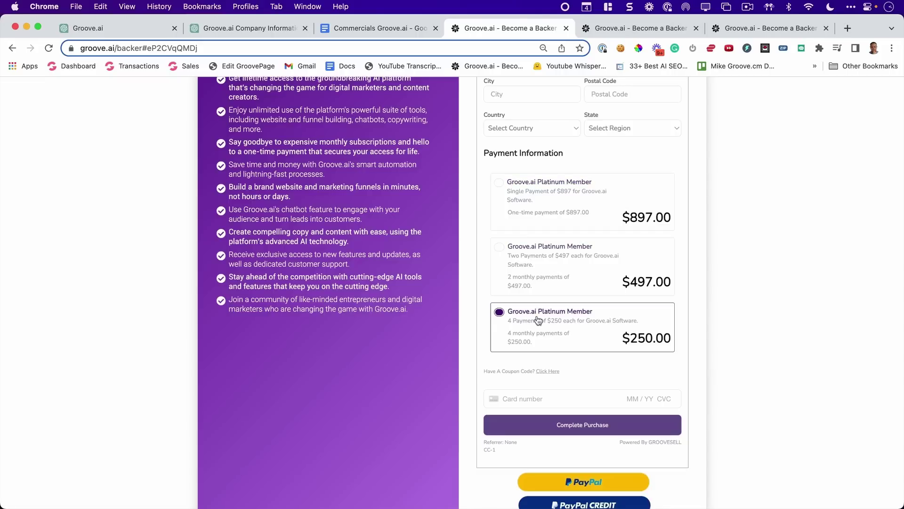
scroll(538, 320, "down", 2)
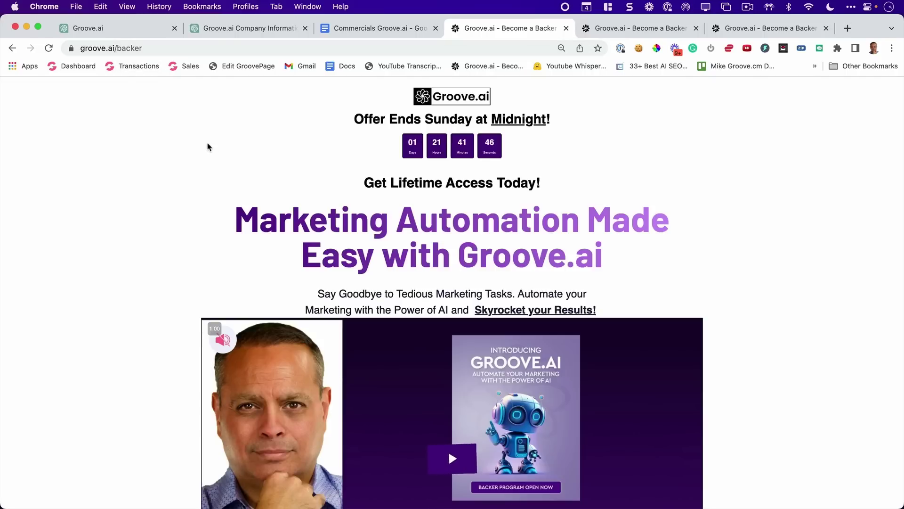
scroll(206, 145, "down", 10)
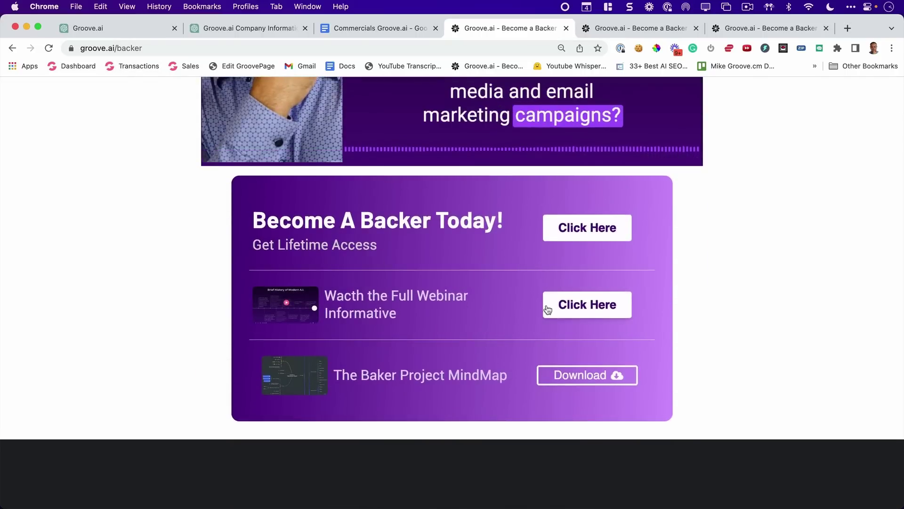